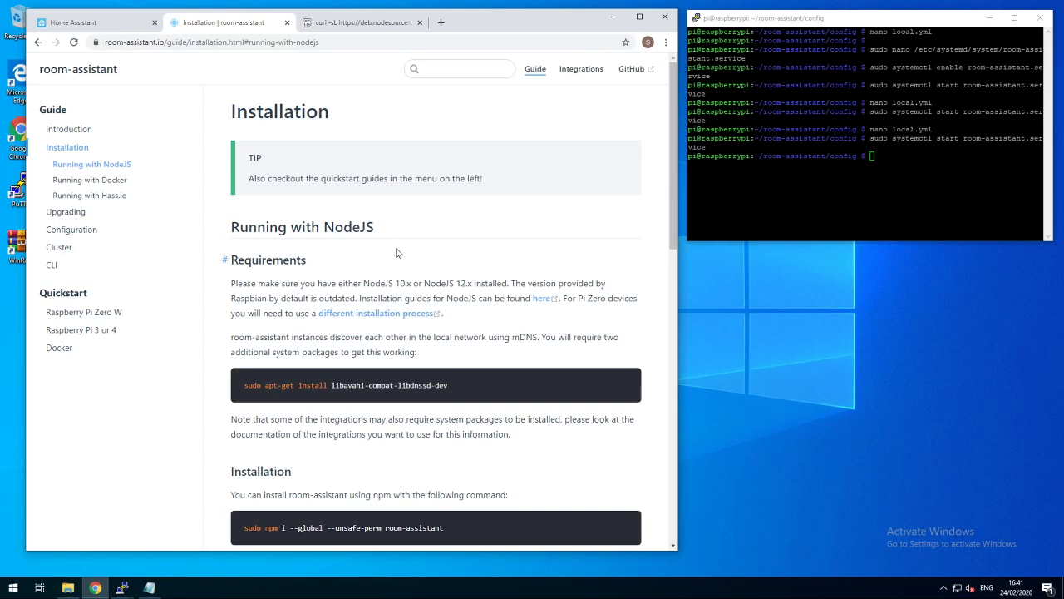
Return to the Pastebin setup paste, scrolled up to its first line.
{"action": "left_click", "coordinate": [362, 25]}
{"action": "scroll", "coordinate": [250, 208], "scroll_direction": "up", "scroll_amount": 3}
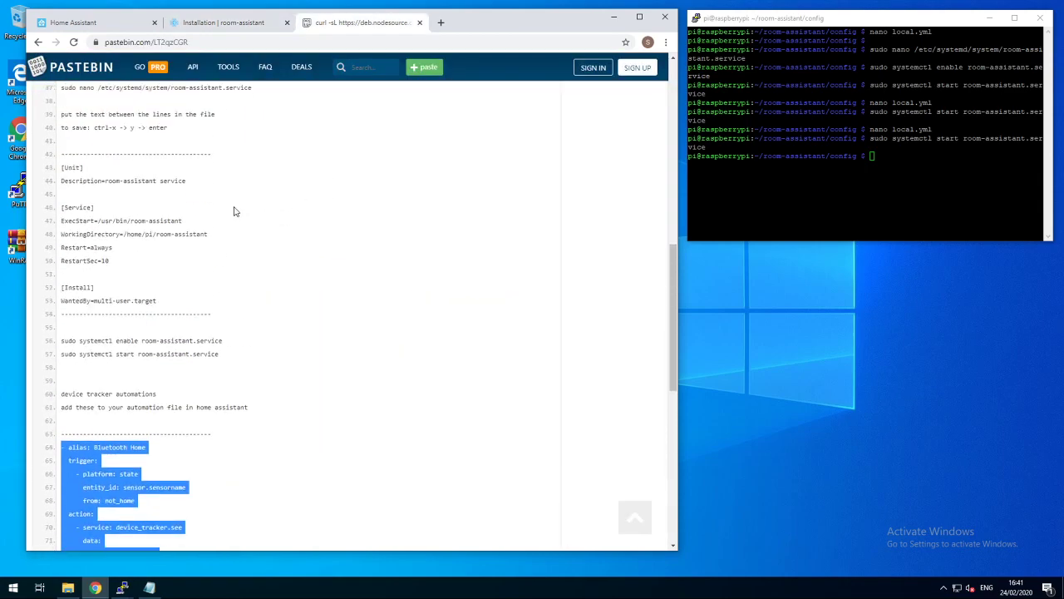
{"action": "scroll", "coordinate": [224, 209], "scroll_direction": "up", "scroll_amount": 3}
{"action": "scroll", "coordinate": [204, 212], "scroll_direction": "up", "scroll_amount": 2}
{"action": "scroll", "coordinate": [201, 213], "scroll_direction": "up", "scroll_amount": 2}
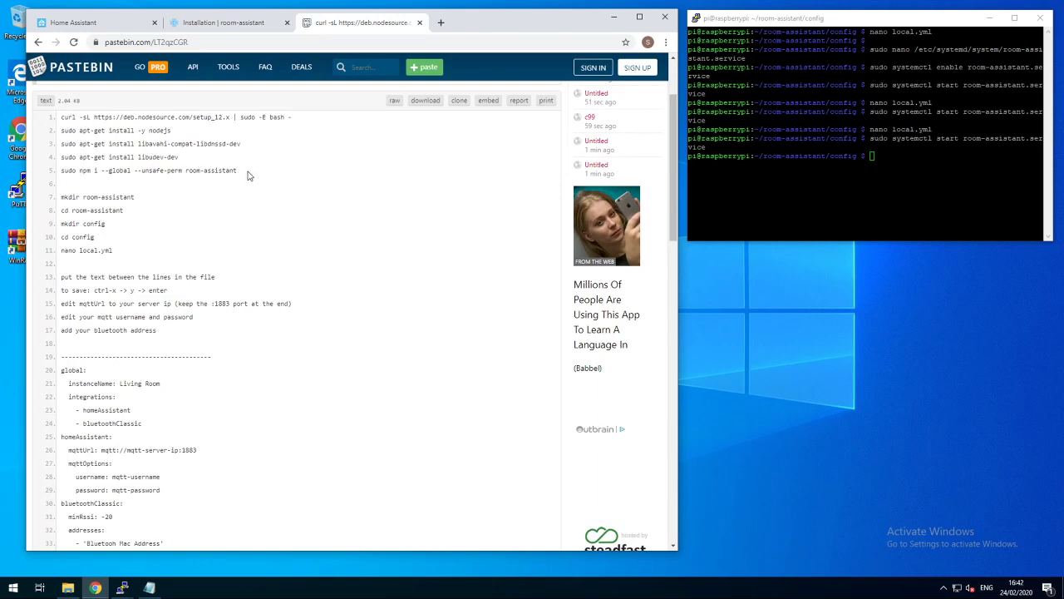
Select the five install commands on lines 1–5, then the folder setup commands on lines 7–11.
{"action": "left_click_drag", "start_coordinate": [247, 176], "coordinate": [57, 119]}
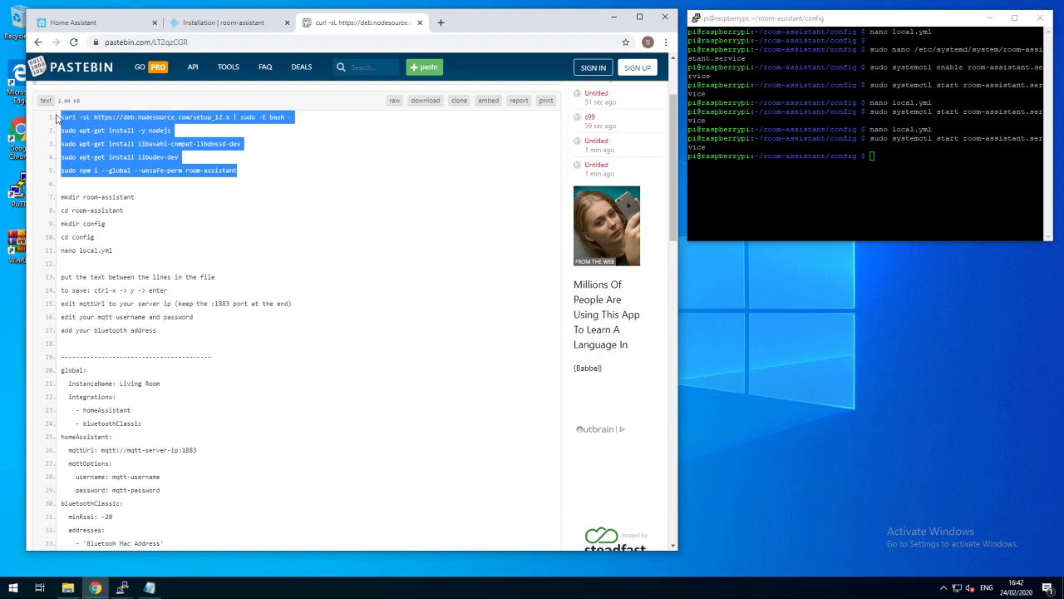
{"action": "left_click", "coordinate": [140, 138]}
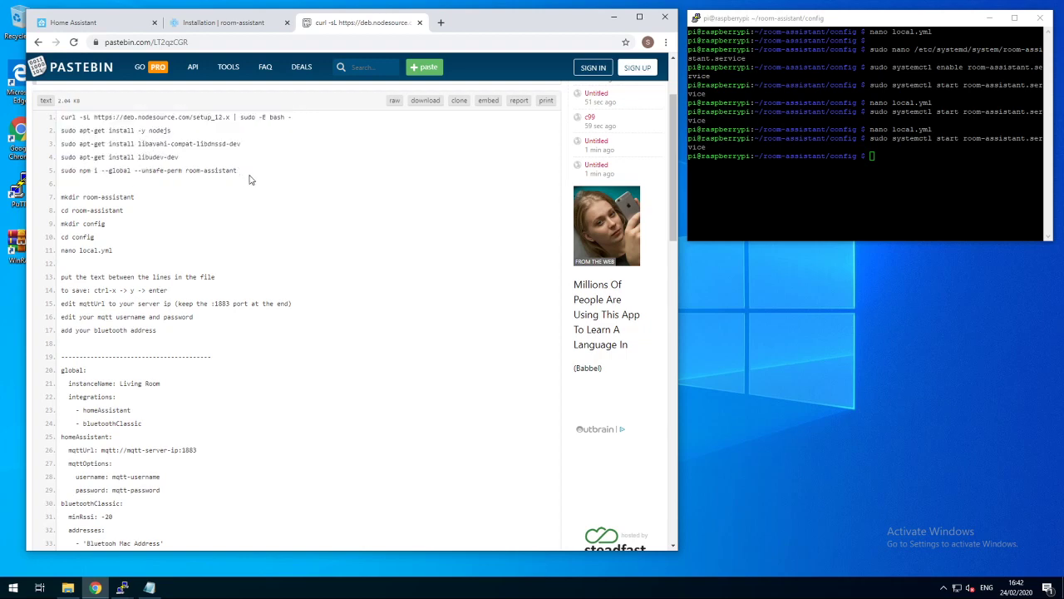
{"action": "left_click_drag", "start_coordinate": [236, 174], "coordinate": [61, 118]}
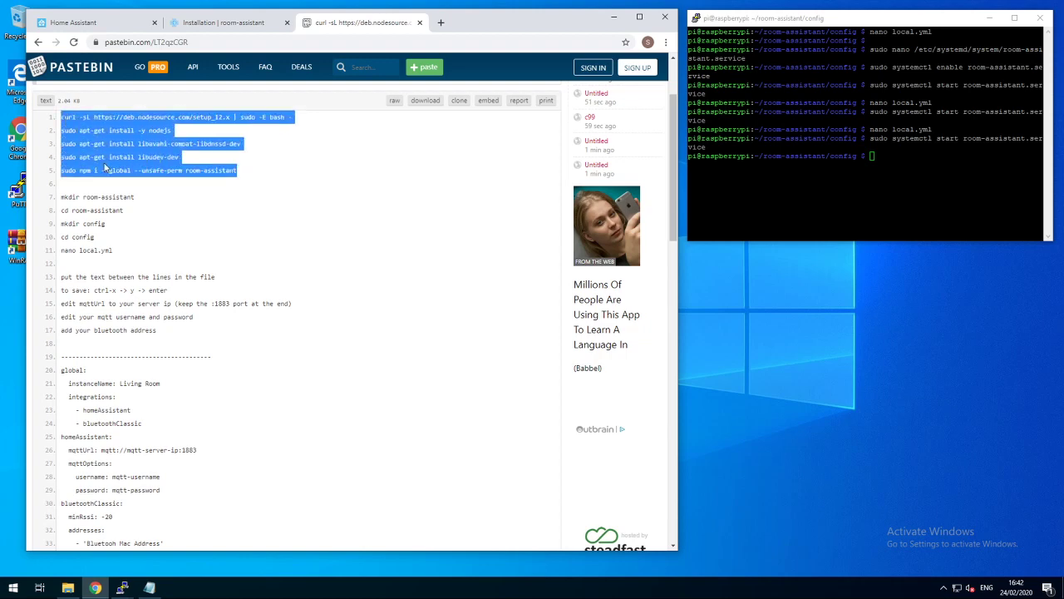
{"action": "left_click_drag", "start_coordinate": [212, 172], "coordinate": [81, 171]}
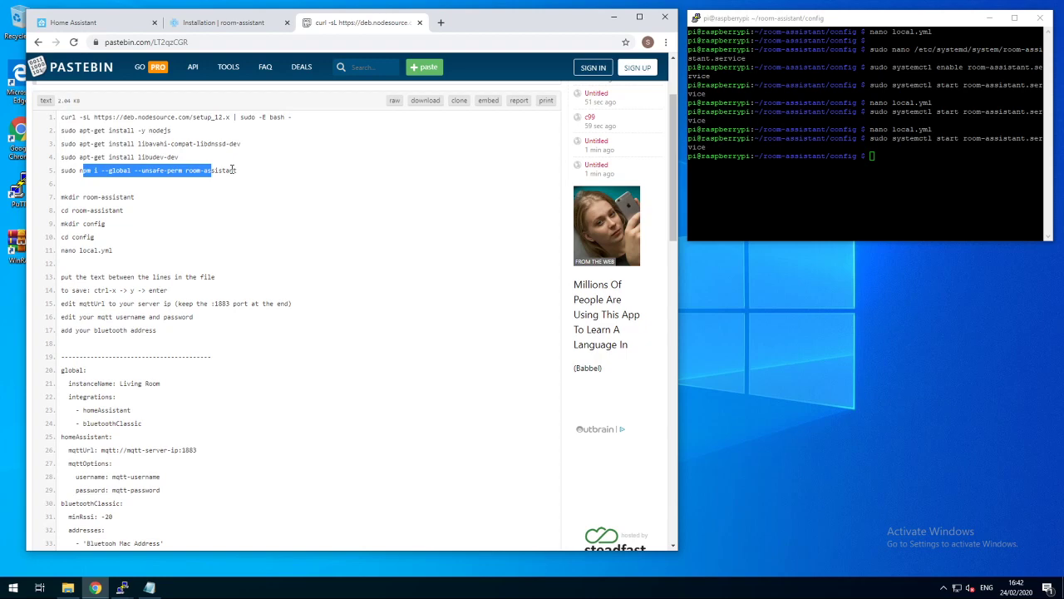
{"action": "left_click_drag", "start_coordinate": [121, 252], "coordinate": [59, 203]}
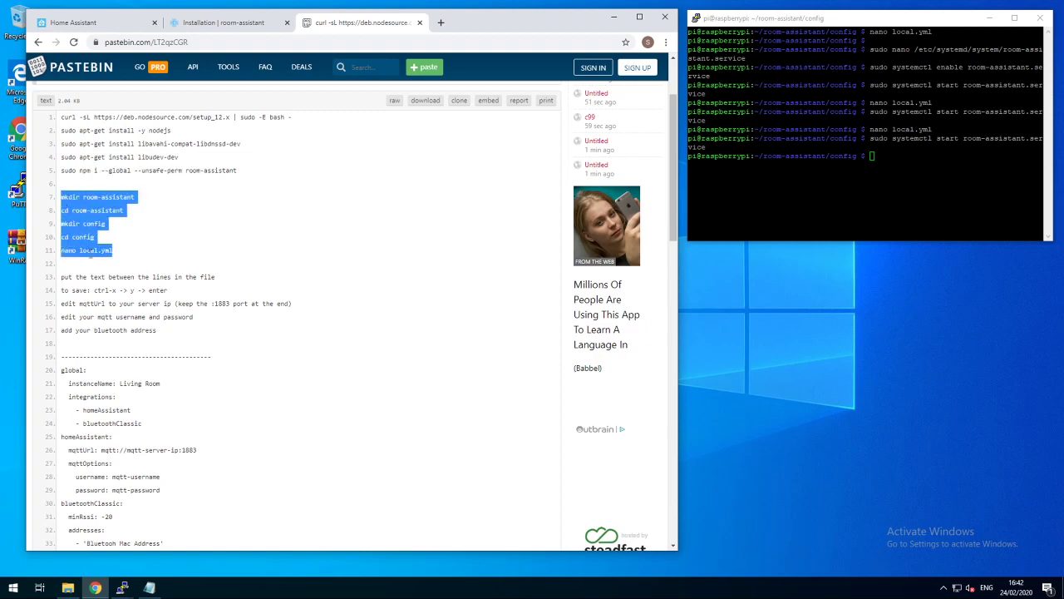
Scroll down and select the local.yml configuration block.
{"action": "scroll", "coordinate": [178, 302], "scroll_direction": "down", "scroll_amount": 1}
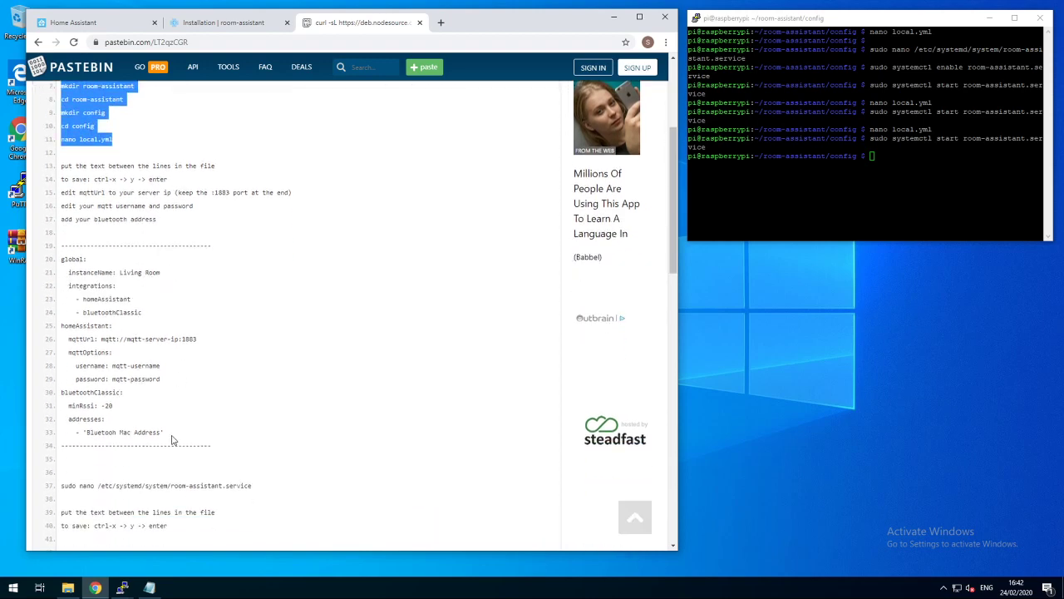
{"action": "left_click_drag", "start_coordinate": [173, 436], "coordinate": [64, 259]}
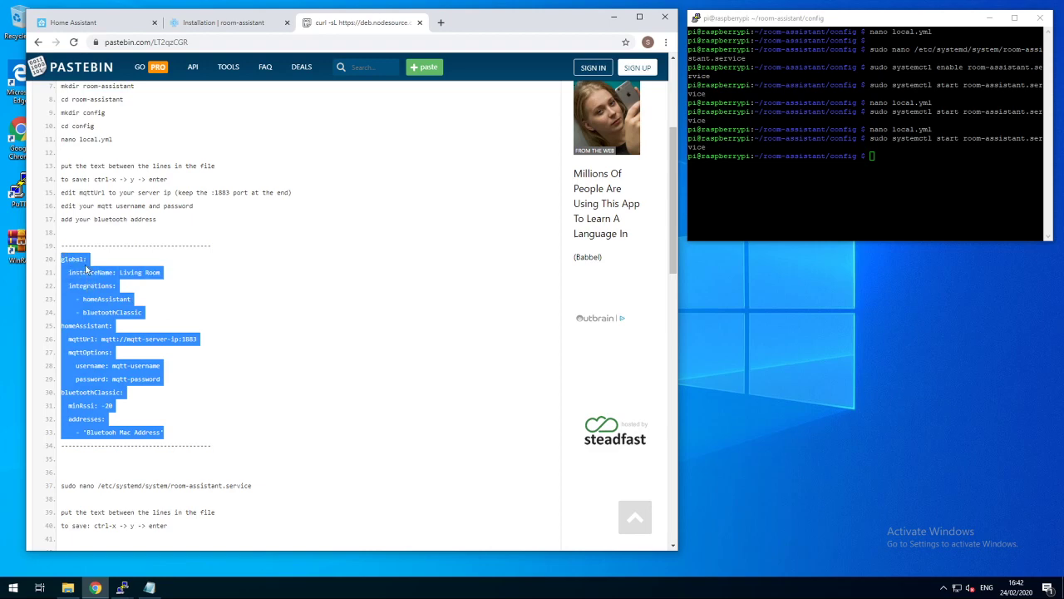
{"action": "left_click", "coordinate": [196, 282]}
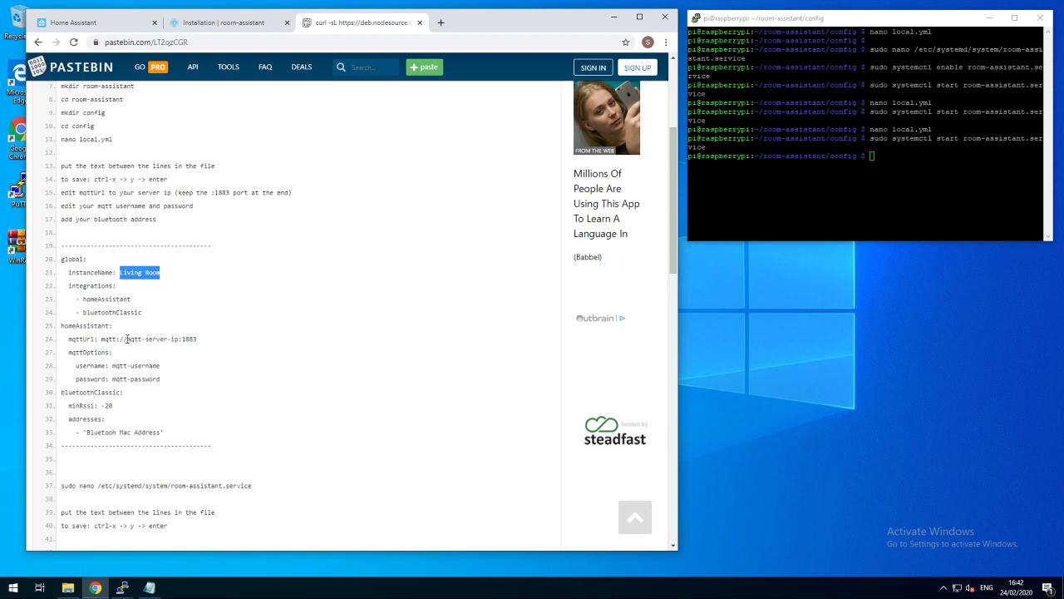
Select the MQTT server IP, username and Bluetooth MAC address placeholders, then the line-14 save instructions.
{"action": "left_click_drag", "start_coordinate": [126, 339], "coordinate": [179, 339]}
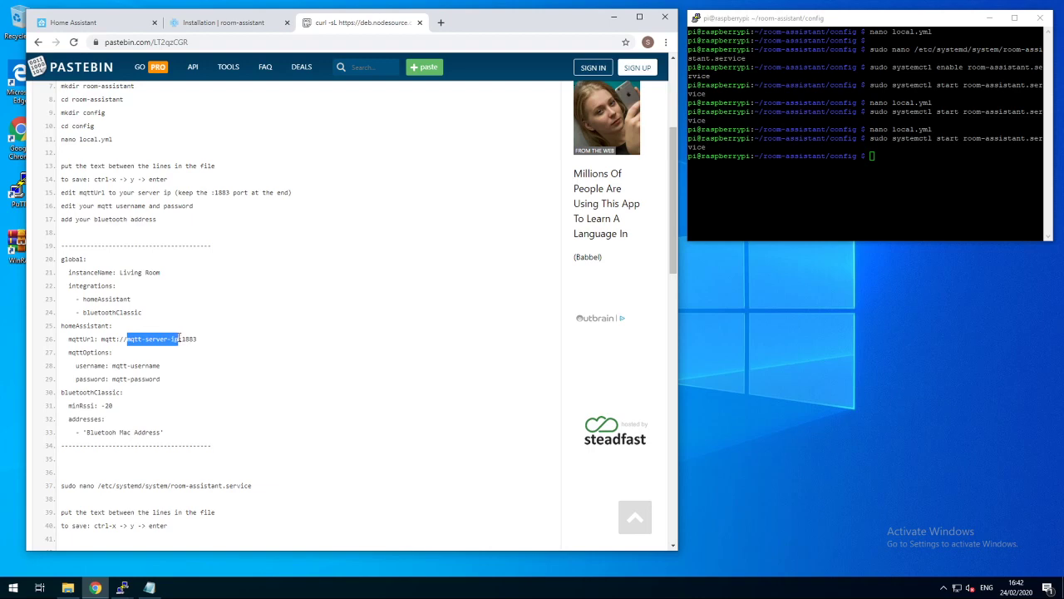
{"action": "mouse_move", "coordinate": [111, 366]}
{"action": "left_mouse_down"}
{"action": "mouse_move", "coordinate": [167, 368]}
{"action": "mouse_move", "coordinate": [167, 379]}
{"action": "left_mouse_up"}
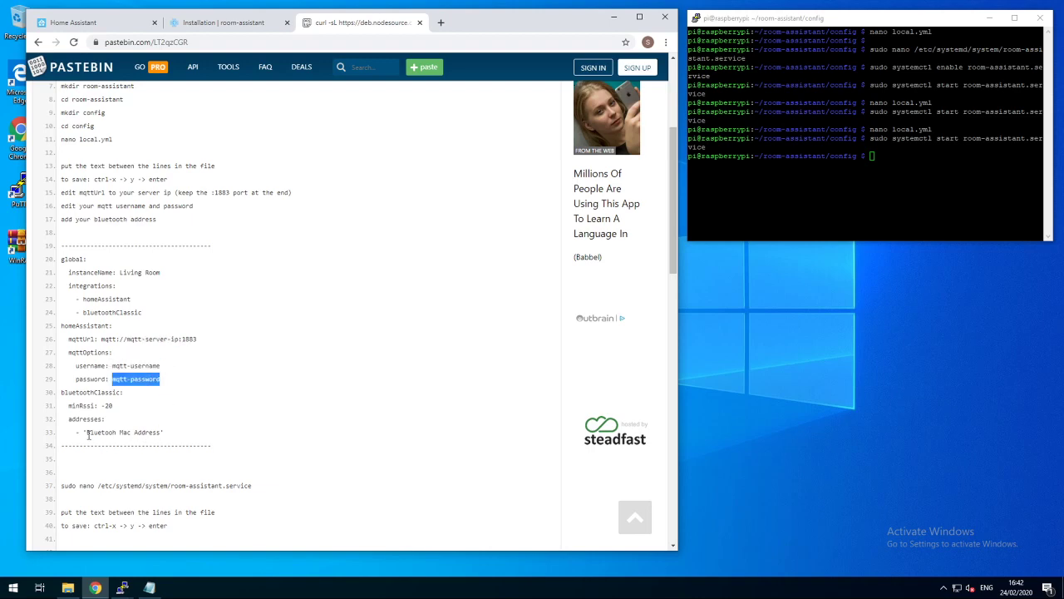
{"action": "left_click_drag", "start_coordinate": [86, 432], "coordinate": [158, 429]}
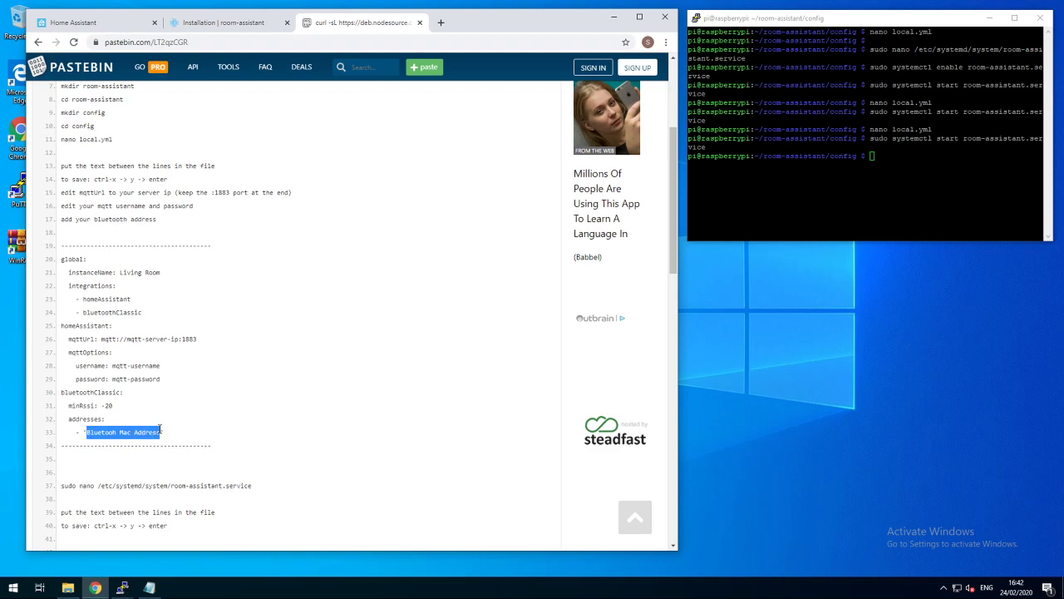
{"action": "left_click", "coordinate": [170, 432]}
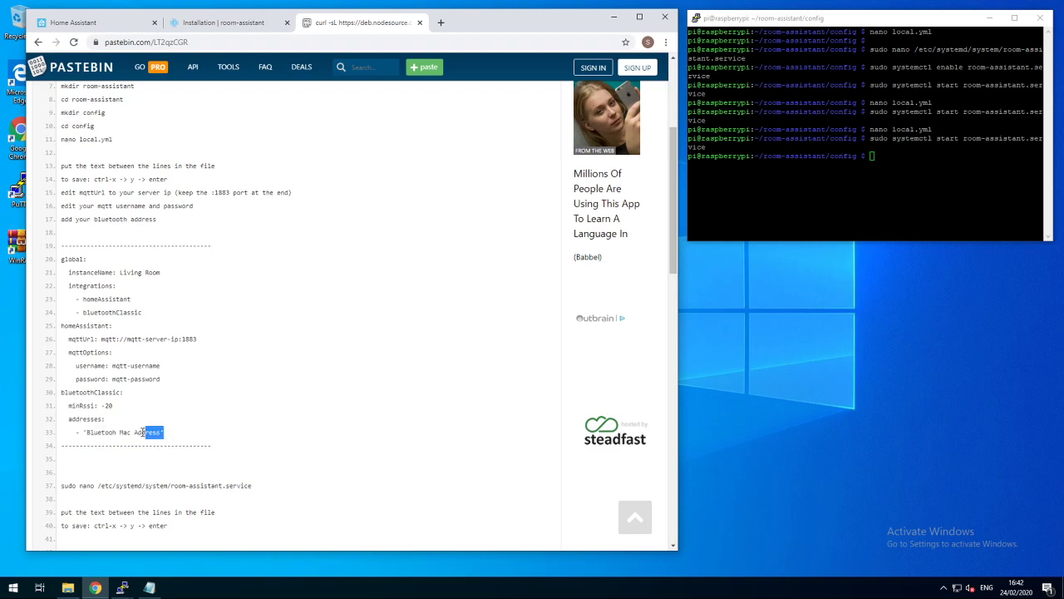
{"action": "left_click_drag", "start_coordinate": [143, 432], "coordinate": [77, 432]}
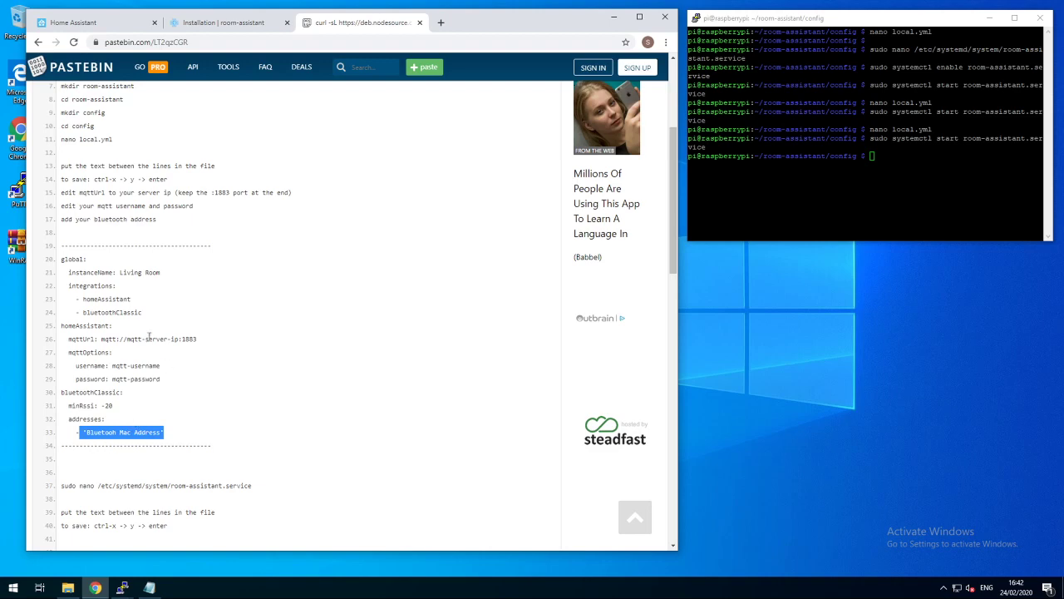
{"action": "left_click_drag", "start_coordinate": [104, 180], "coordinate": [170, 180]}
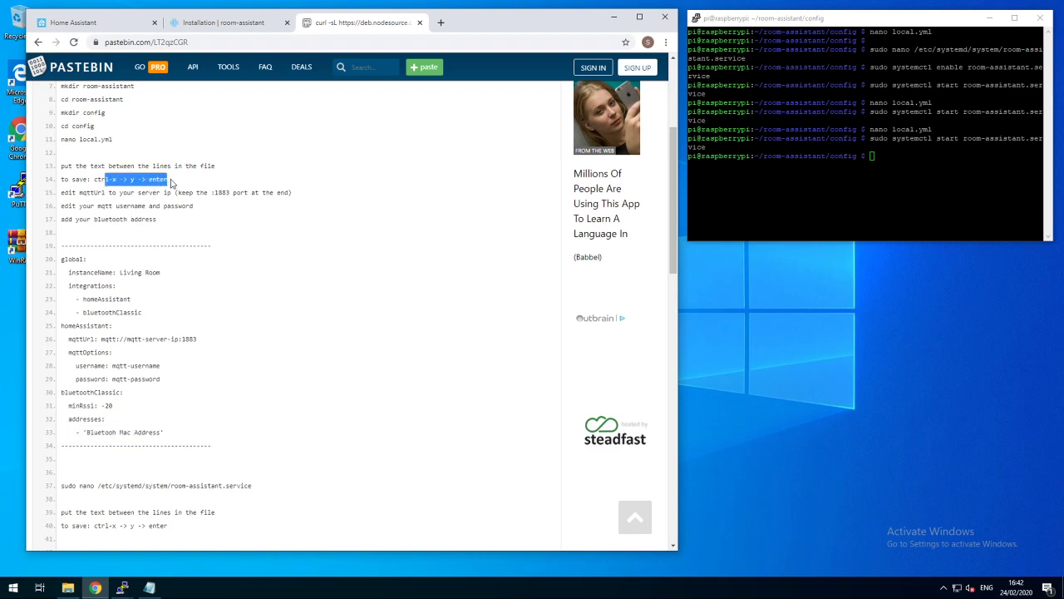
Select the command that creates the systemd service file, its unit text, and the line-40 save instructions.
{"action": "scroll", "coordinate": [149, 245], "scroll_direction": "down", "scroll_amount": 2}
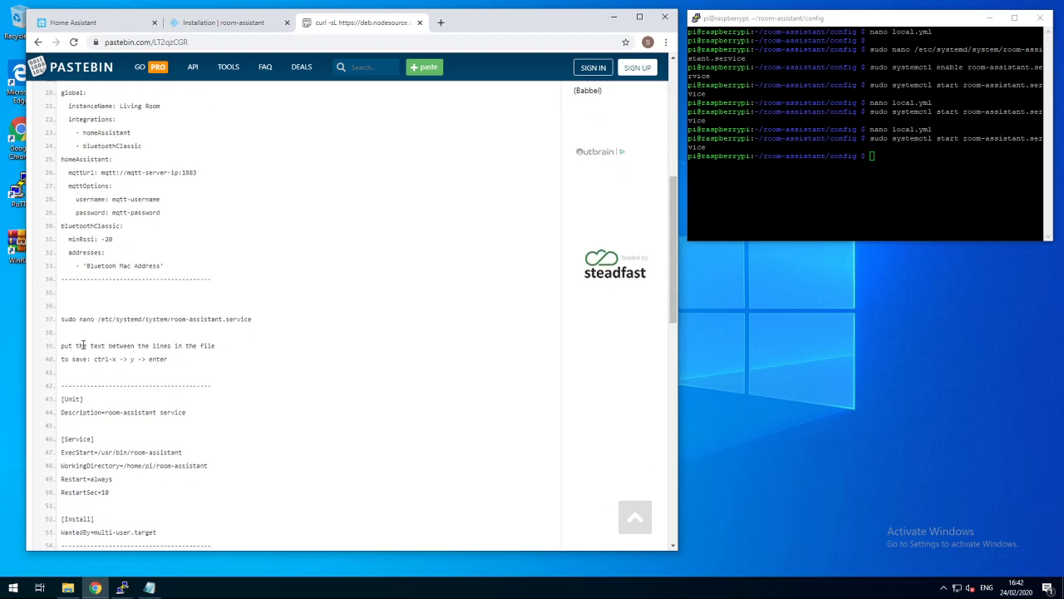
{"action": "left_click_drag", "start_coordinate": [65, 318], "coordinate": [259, 319]}
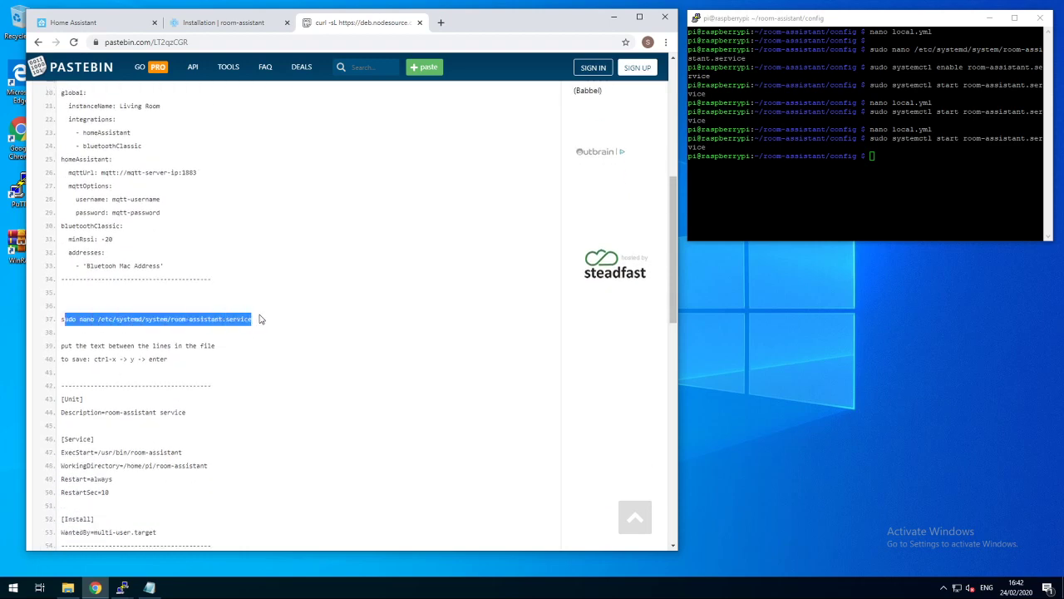
{"action": "scroll", "coordinate": [213, 391], "scroll_direction": "down", "scroll_amount": 1}
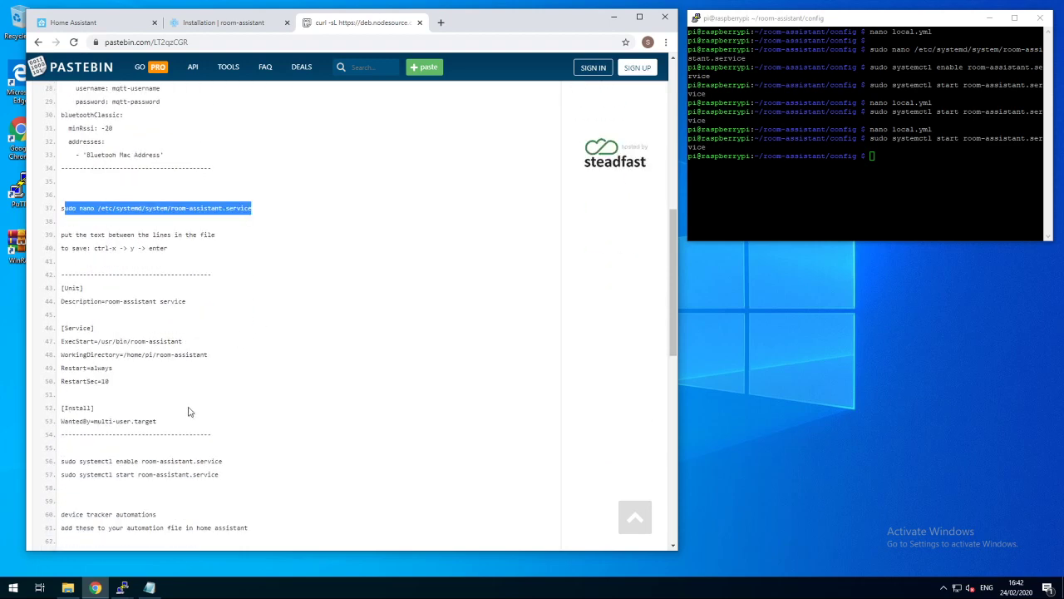
{"action": "left_click_drag", "start_coordinate": [158, 422], "coordinate": [61, 287]}
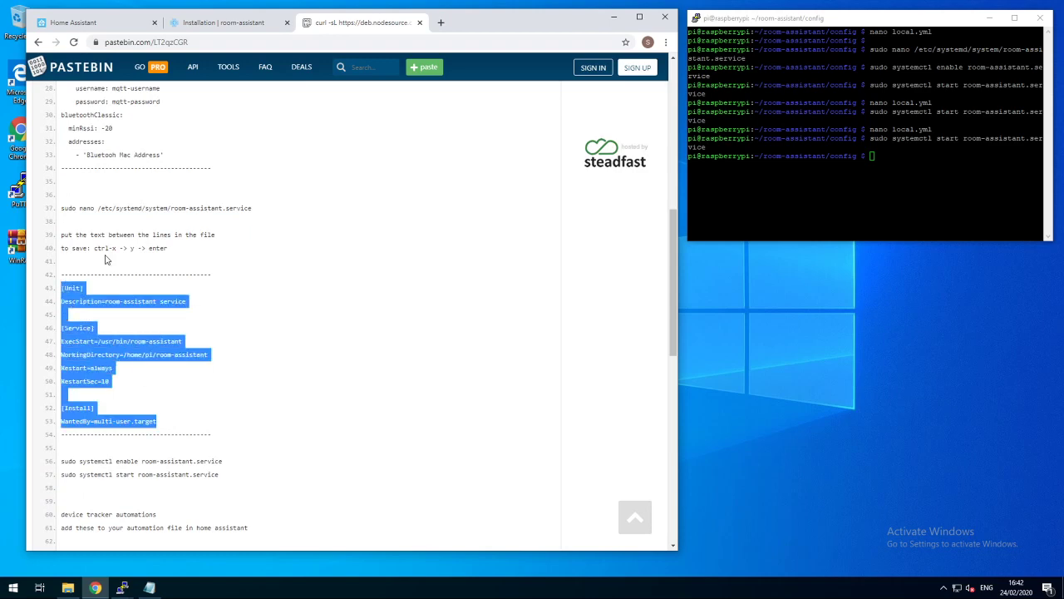
{"action": "left_click_drag", "start_coordinate": [97, 249], "coordinate": [167, 249]}
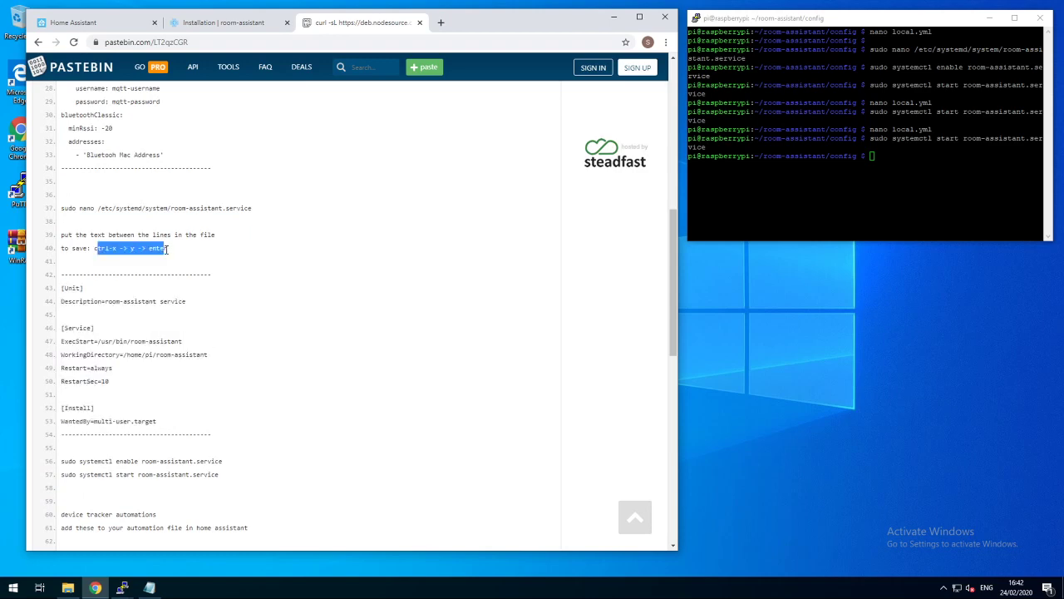
Select the systemctl enable and start commands, then return to the Home Assistant dashboard.
{"action": "scroll", "coordinate": [184, 251], "scroll_direction": "down", "scroll_amount": 2}
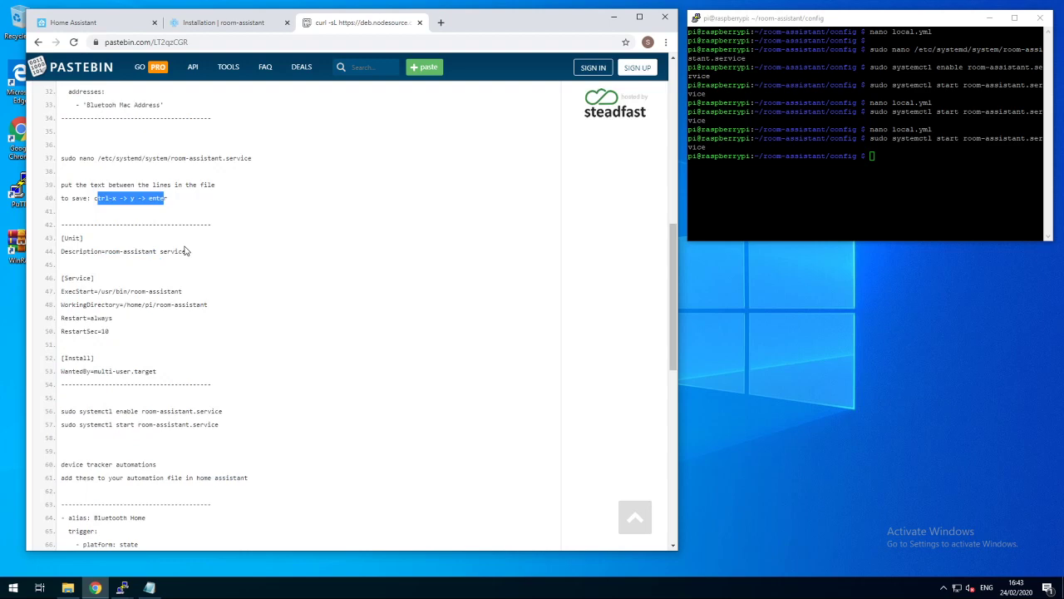
{"action": "left_click", "coordinate": [226, 355]}
{"action": "left_click_drag", "start_coordinate": [227, 354], "coordinate": [69, 350]}
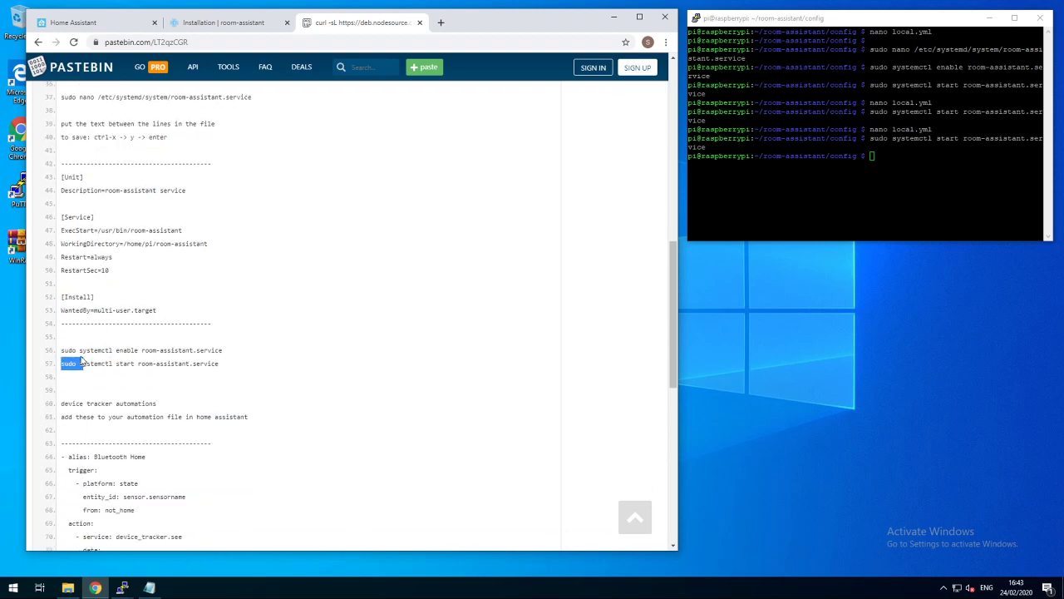
{"action": "left_click_drag", "start_coordinate": [224, 365], "coordinate": [81, 366]}
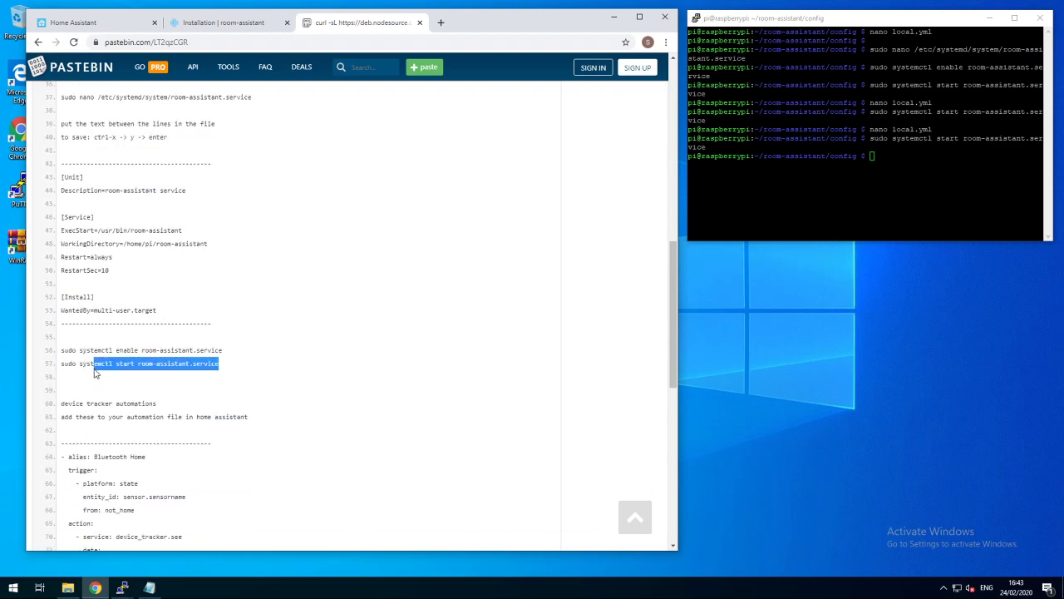
{"action": "left_click", "coordinate": [103, 25]}
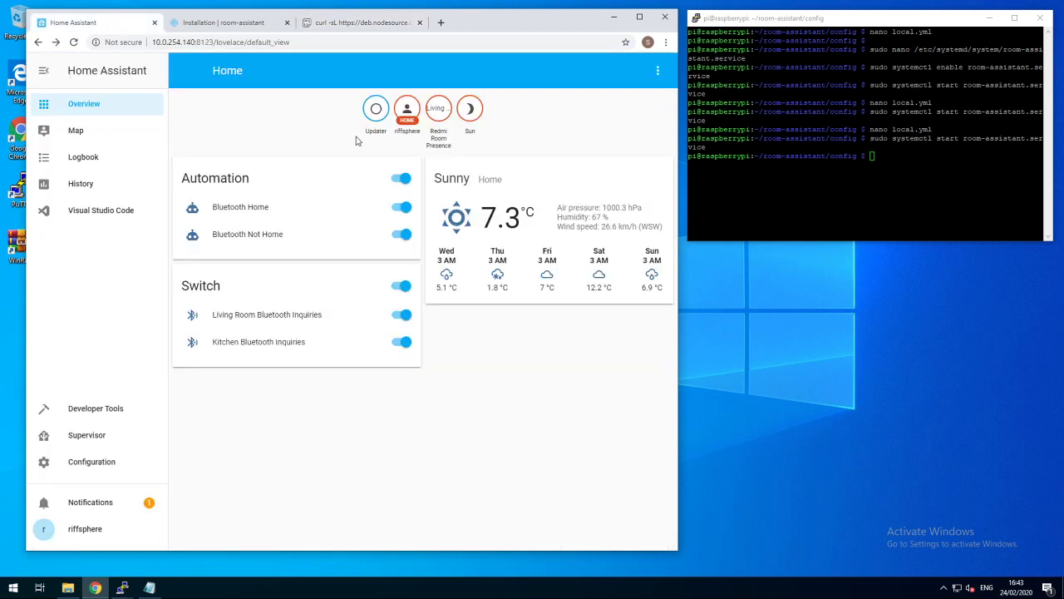
Copy the Redmi Room Presence entity ID from its settings, then open configuration.yaml in Visual Studio Code.
{"action": "left_click", "coordinate": [439, 113]}
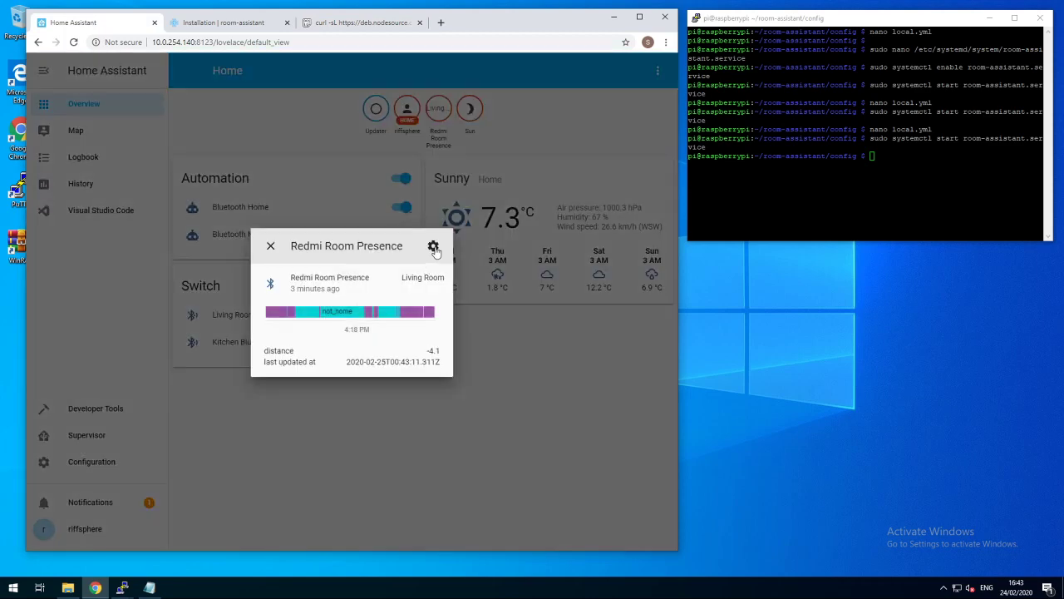
{"action": "left_click", "coordinate": [434, 248]}
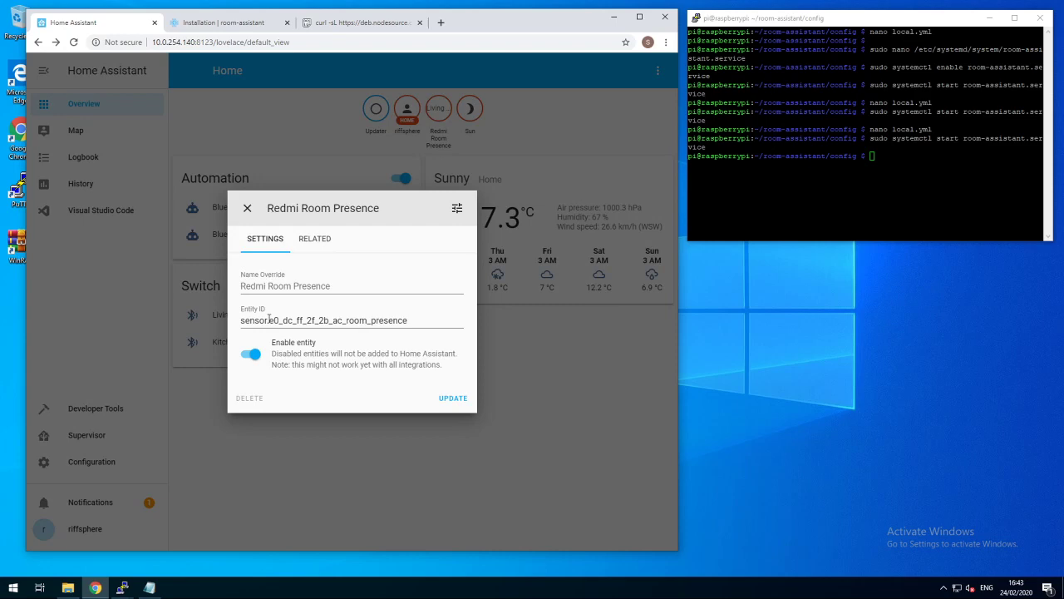
{"action": "left_click_drag", "start_coordinate": [269, 319], "coordinate": [439, 325]}
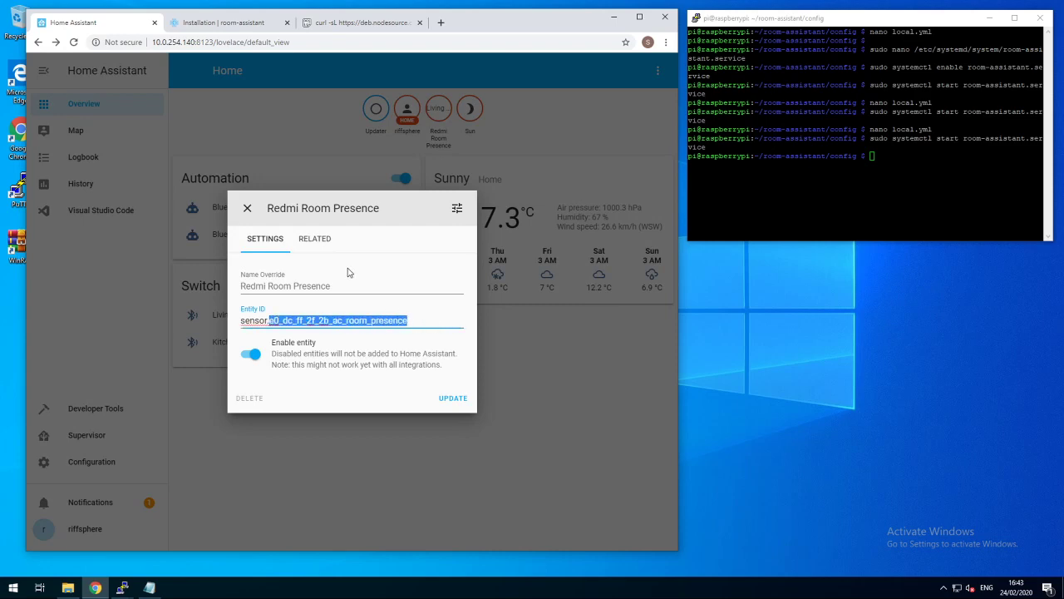
{"action": "left_click", "coordinate": [246, 208]}
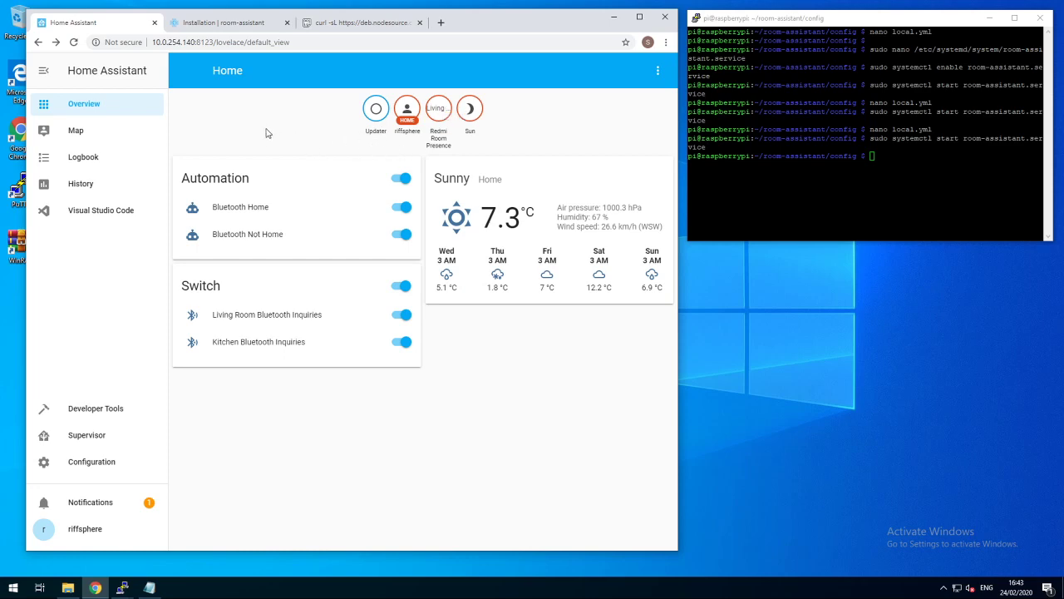
{"action": "left_click", "coordinate": [108, 212]}
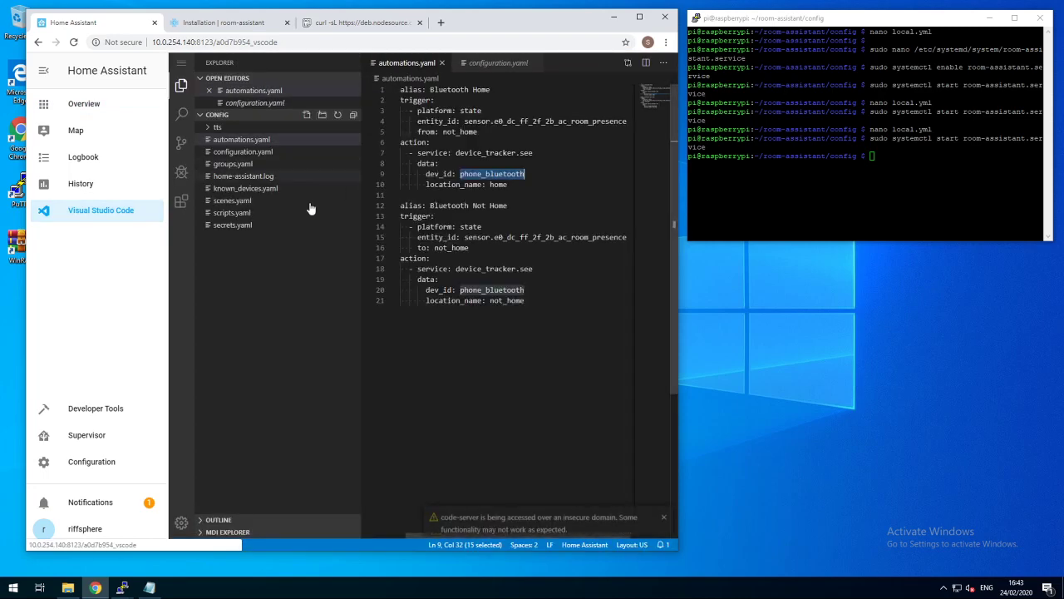
{"action": "left_click", "coordinate": [246, 153]}
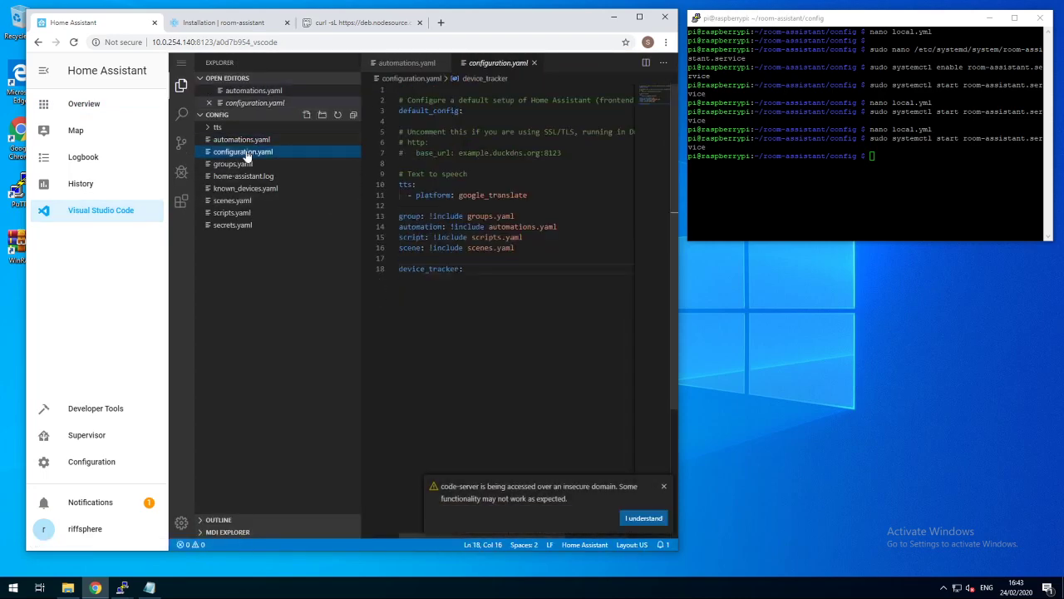
Note the device_tracker entry, open automations.yaml, and select both Bluetooth automation blocks in the paste.
{"action": "left_click_drag", "start_coordinate": [464, 269], "coordinate": [396, 270]}
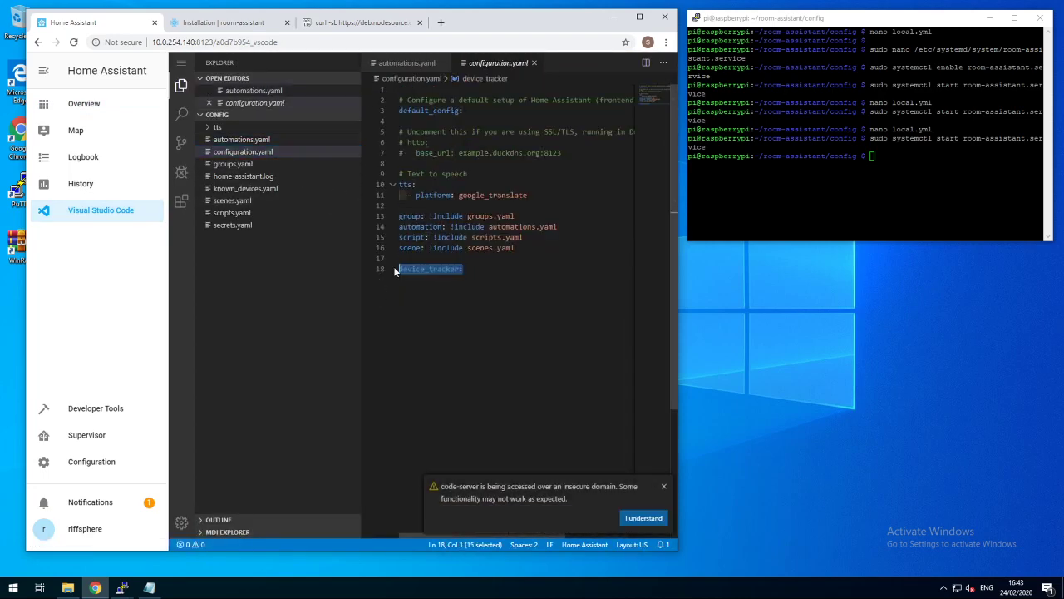
{"action": "left_click", "coordinate": [485, 273]}
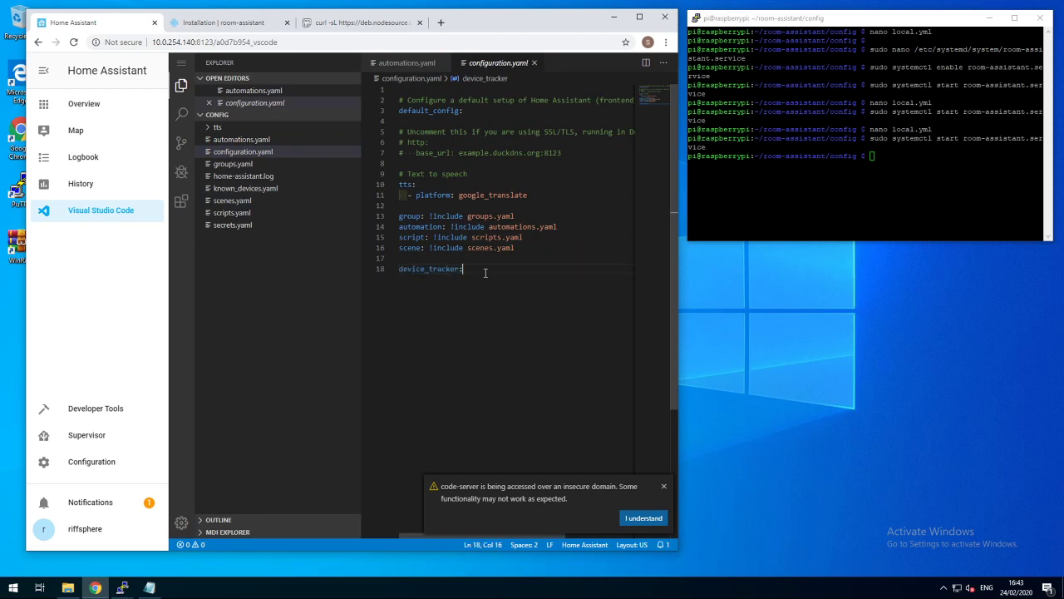
{"action": "left_click", "coordinate": [241, 141]}
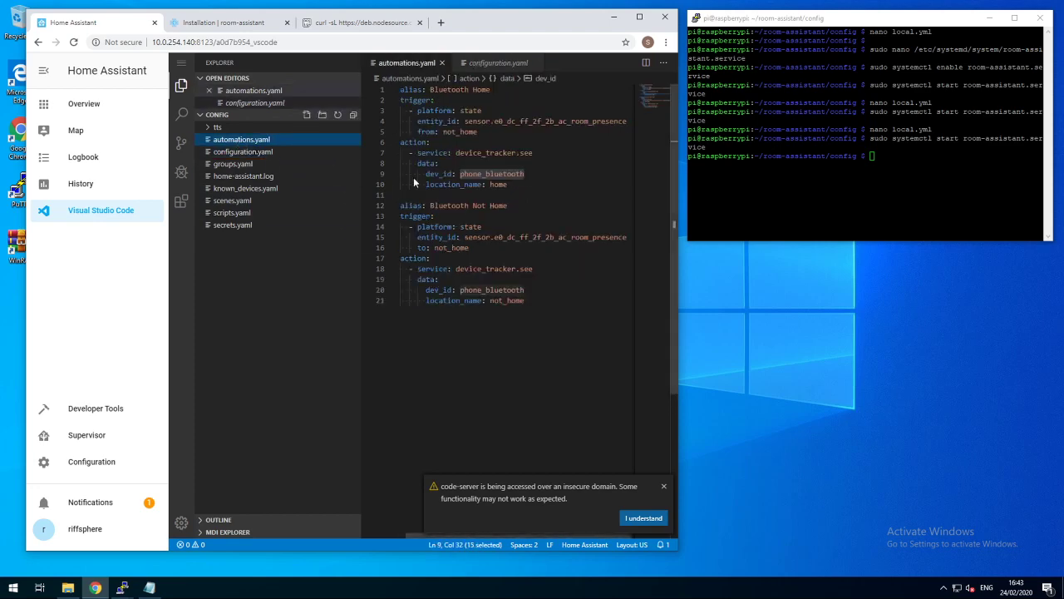
{"action": "left_click", "coordinate": [357, 23]}
{"action": "scroll", "coordinate": [221, 316], "scroll_direction": "down", "scroll_amount": 4}
{"action": "scroll", "coordinate": [225, 362], "scroll_direction": "down", "scroll_amount": 1}
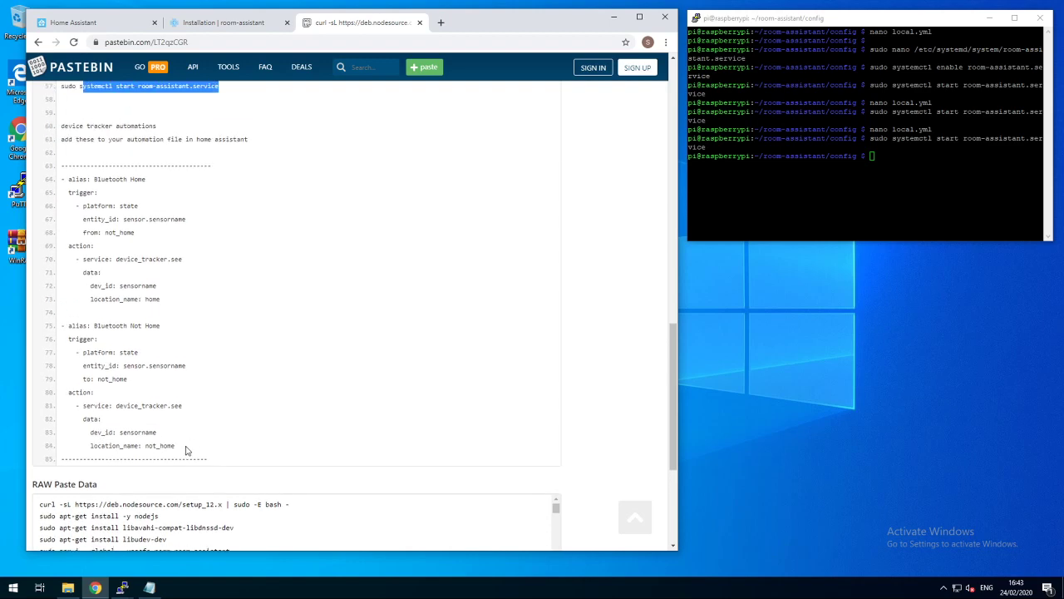
{"action": "mouse_move", "coordinate": [189, 449]}
{"action": "left_mouse_down"}
{"action": "mouse_move", "coordinate": [74, 262]}
{"action": "mouse_move", "coordinate": [62, 179]}
{"action": "left_mouse_up"}
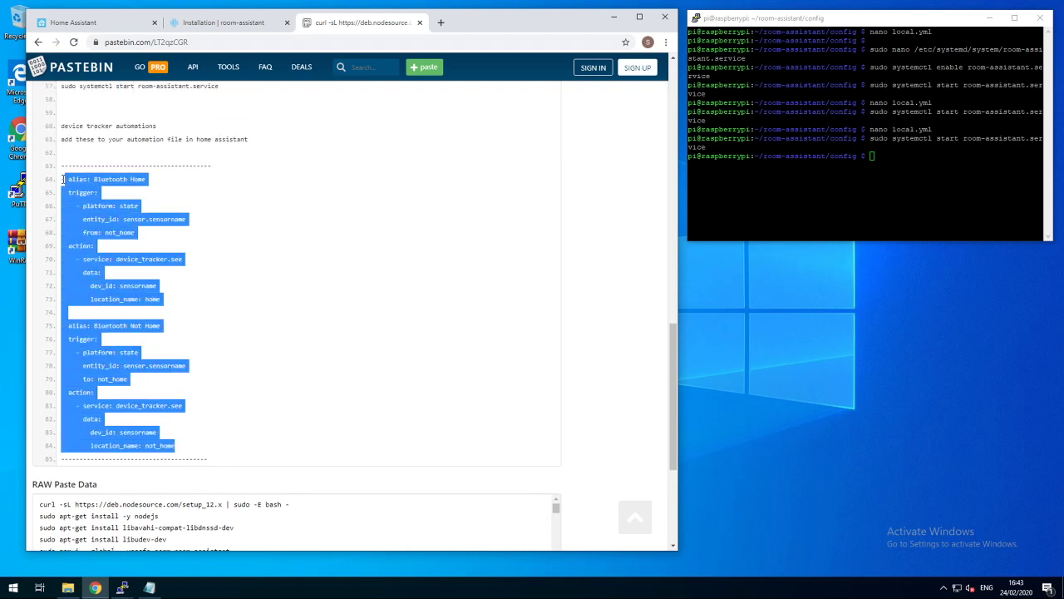
Highlight the room presence sensor entity_id and phone_bluetooth dev_id in both automations.
{"action": "left_click", "coordinate": [91, 23]}
{"action": "left_click", "coordinate": [556, 159]}
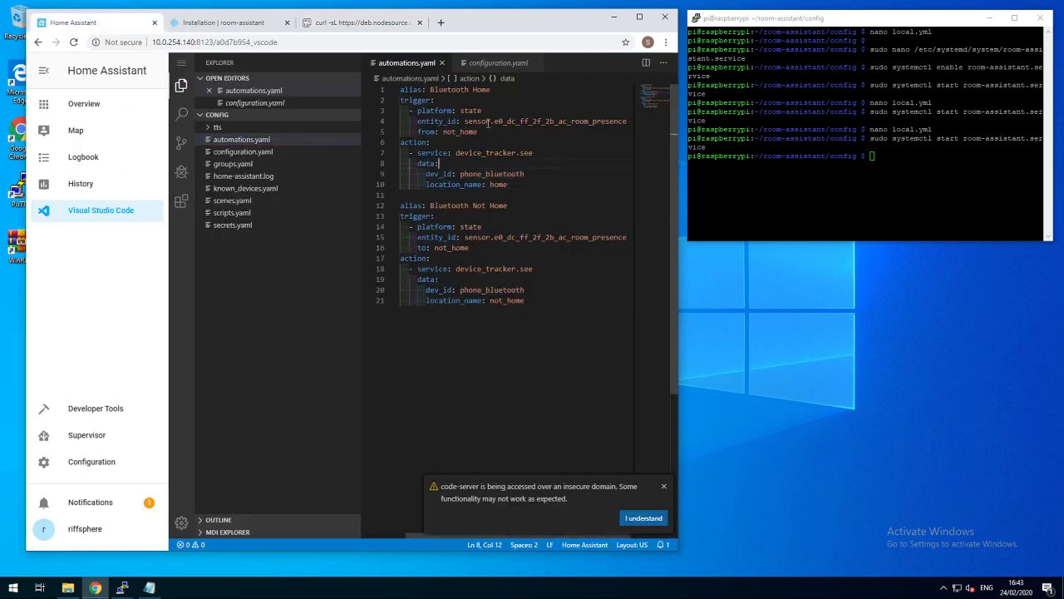
{"action": "left_click_drag", "start_coordinate": [465, 121], "coordinate": [528, 121]}
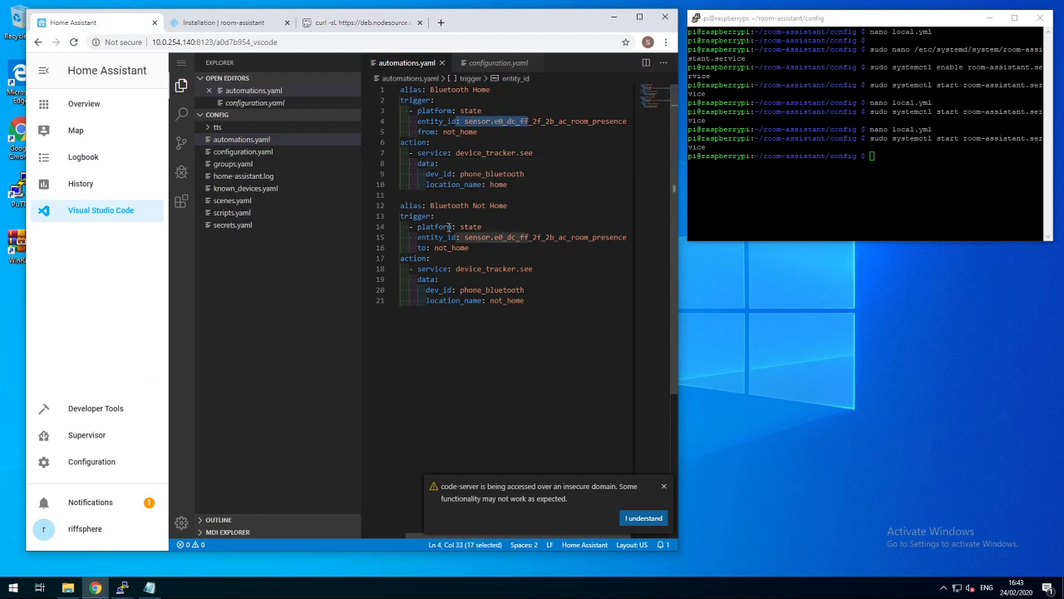
{"action": "left_click_drag", "start_coordinate": [439, 237], "coordinate": [550, 239]}
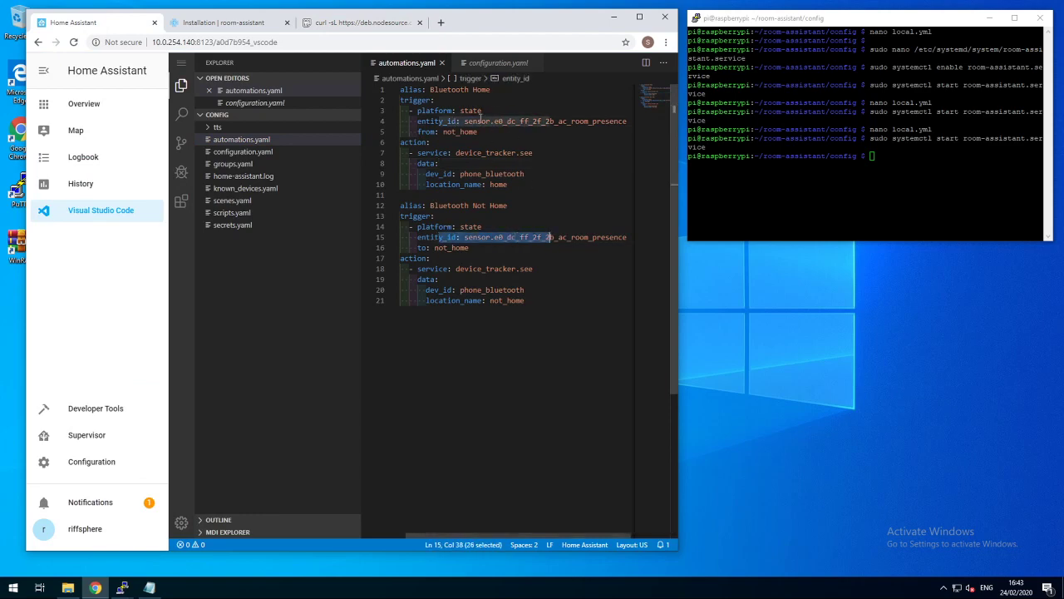
{"action": "left_click_drag", "start_coordinate": [490, 121], "coordinate": [617, 122]}
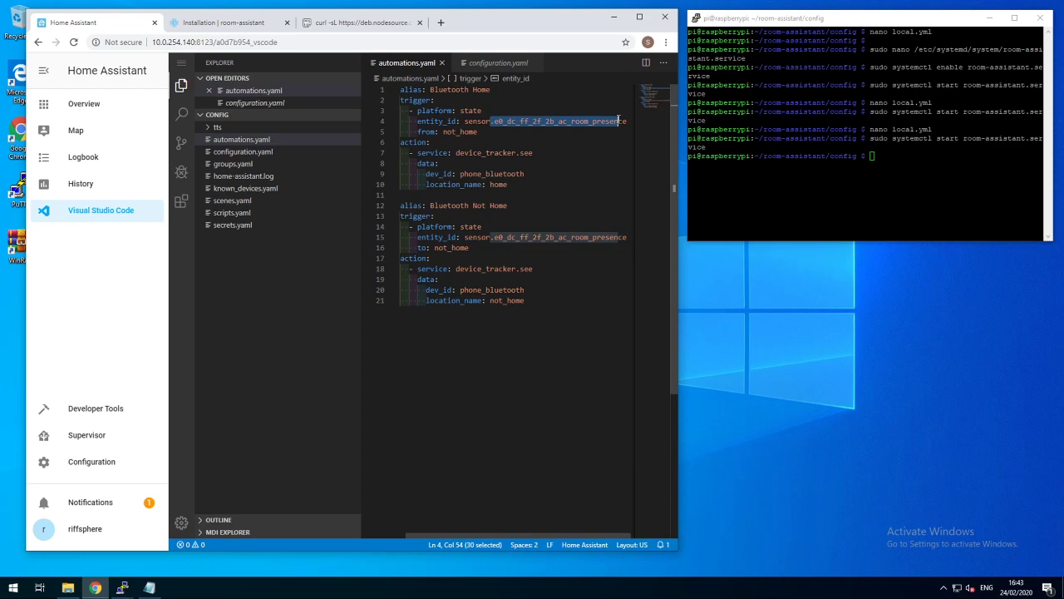
{"action": "left_click_drag", "start_coordinate": [440, 174], "coordinate": [494, 173]}
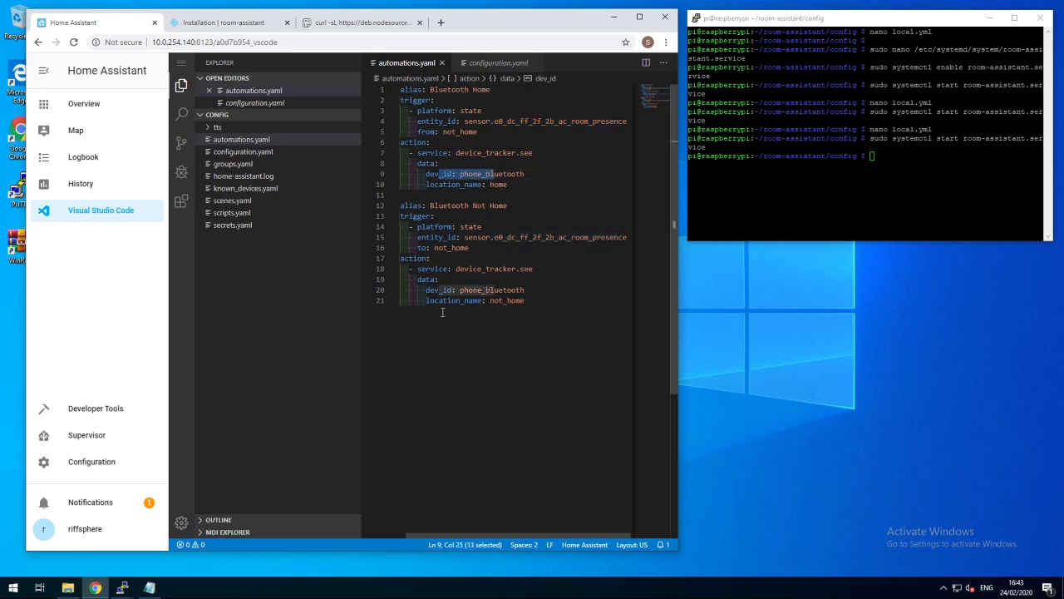
{"action": "mouse_move", "coordinate": [443, 290]}
{"action": "left_mouse_down"}
{"action": "mouse_move", "coordinate": [491, 289]}
{"action": "mouse_move", "coordinate": [460, 290]}
{"action": "left_mouse_up"}
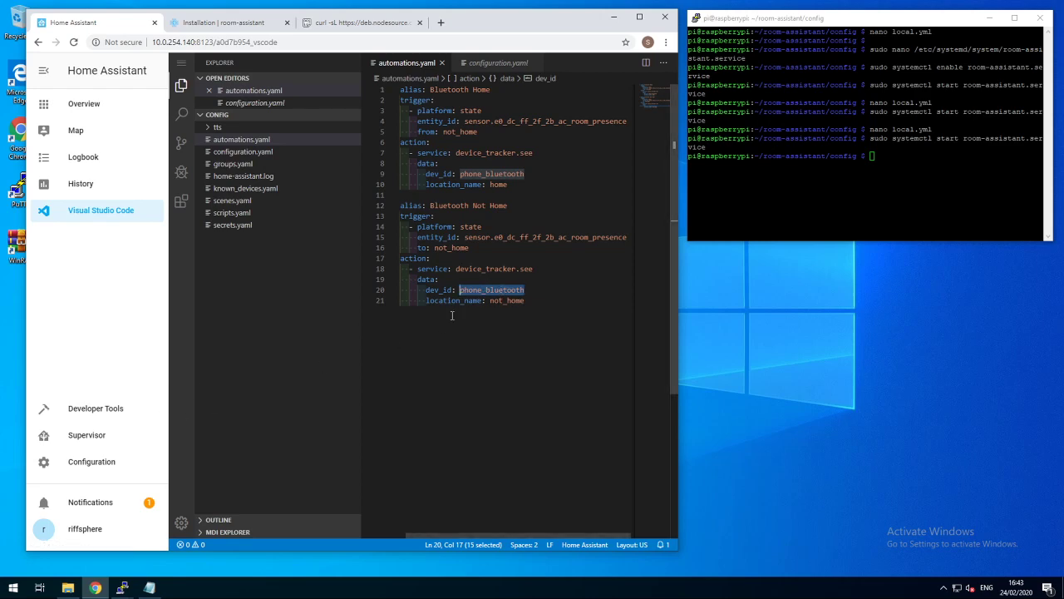
Run Check Config in Server Controls, reload automations, and go back to the Configuration overview.
{"action": "left_click", "coordinate": [92, 463]}
{"action": "scroll", "coordinate": [399, 316], "scroll_direction": "down", "scroll_amount": 2}
{"action": "scroll", "coordinate": [390, 330], "scroll_direction": "down", "scroll_amount": 1}
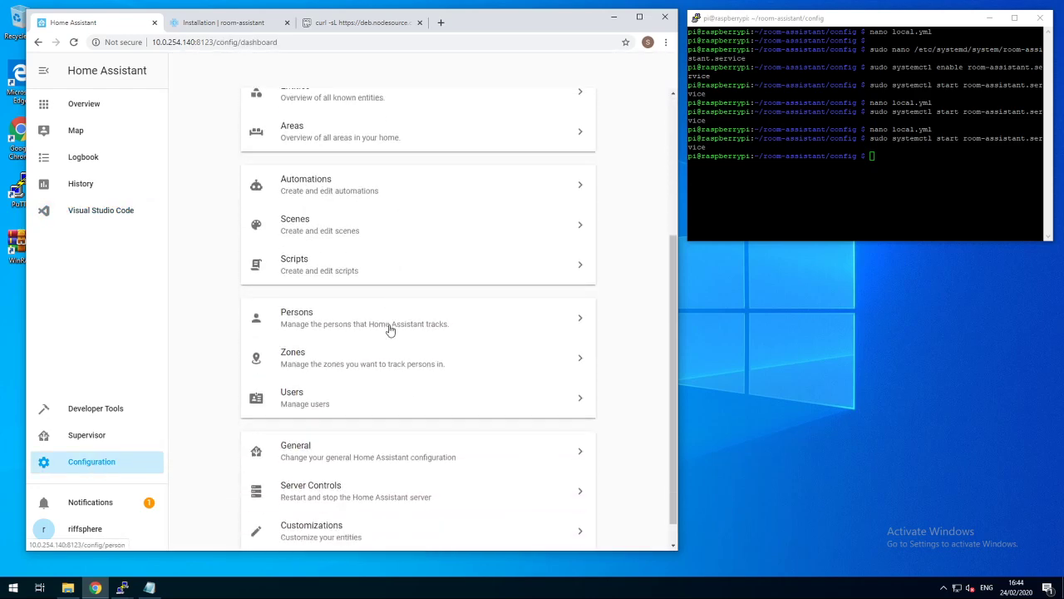
{"action": "left_click", "coordinate": [297, 463]}
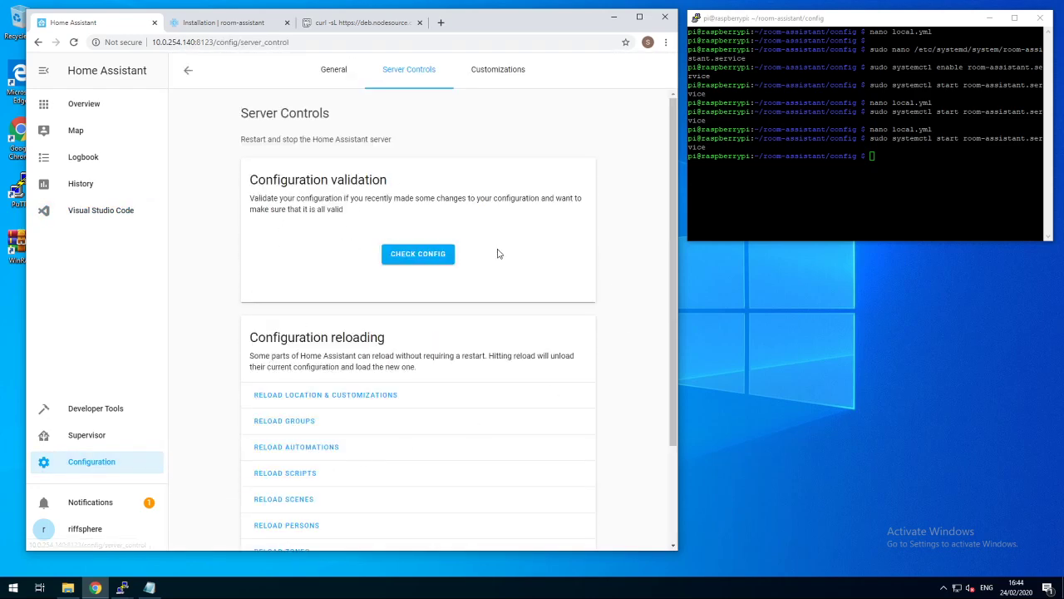
{"action": "left_click", "coordinate": [418, 254]}
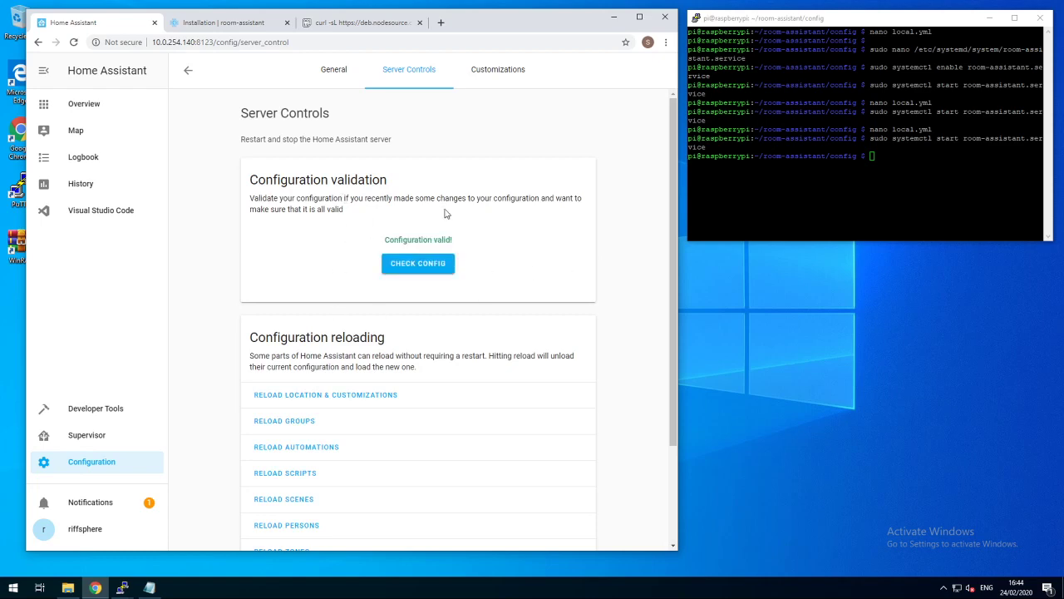
{"action": "left_click", "coordinate": [278, 459]}
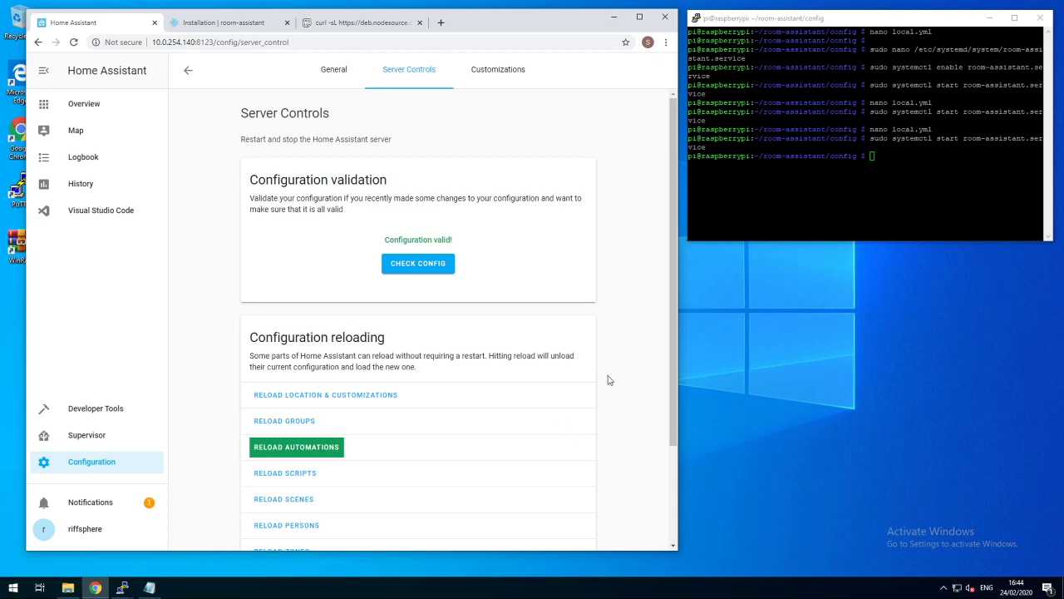
{"action": "left_click", "coordinate": [87, 463]}
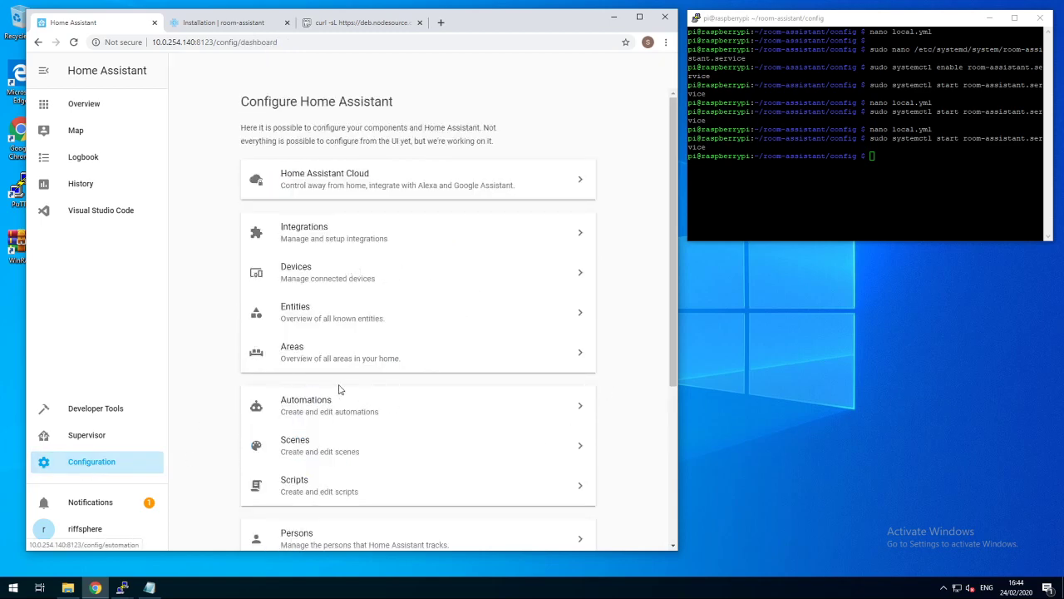
Verify in Persons that the person's Track Device lists device_tracker.phone_bluetooth.
{"action": "scroll", "coordinate": [340, 388], "scroll_direction": "down", "scroll_amount": 2}
{"action": "left_click", "coordinate": [313, 430]}
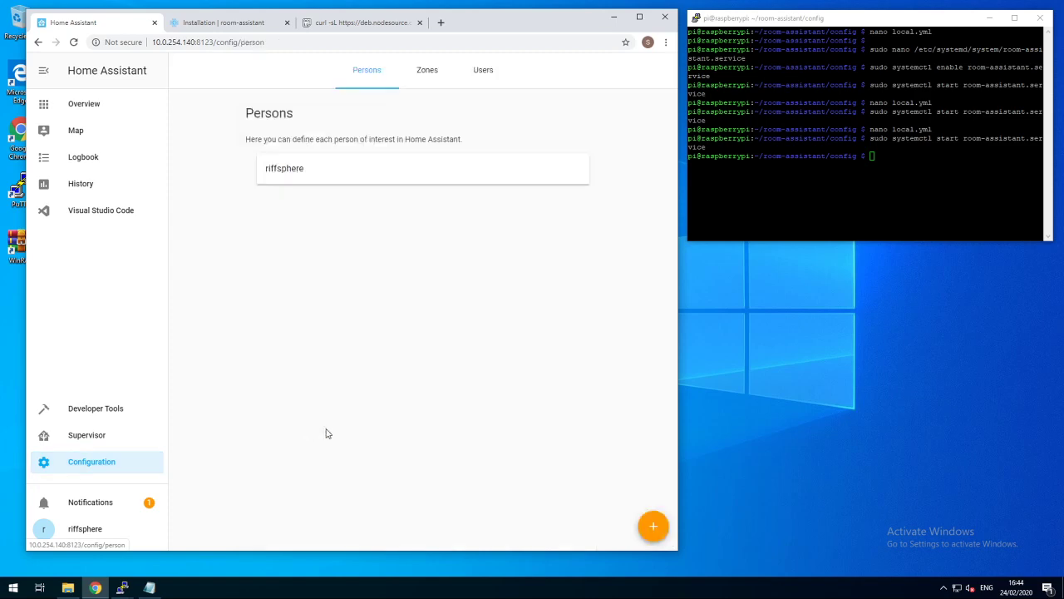
{"action": "left_click", "coordinate": [326, 169]}
{"action": "mouse_move", "coordinate": [349, 330]}
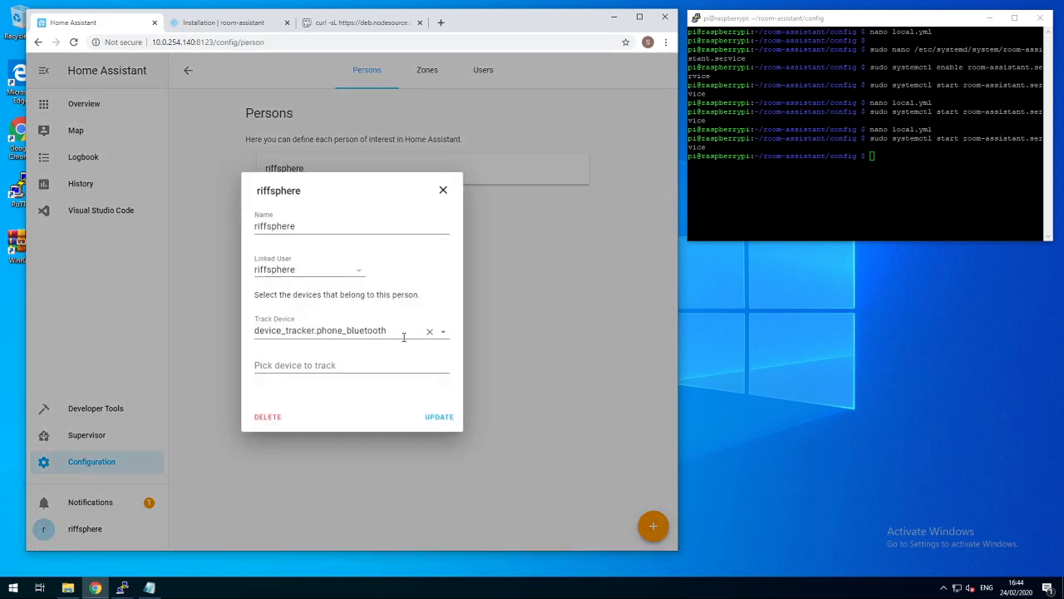
{"action": "left_click", "coordinate": [443, 332]}
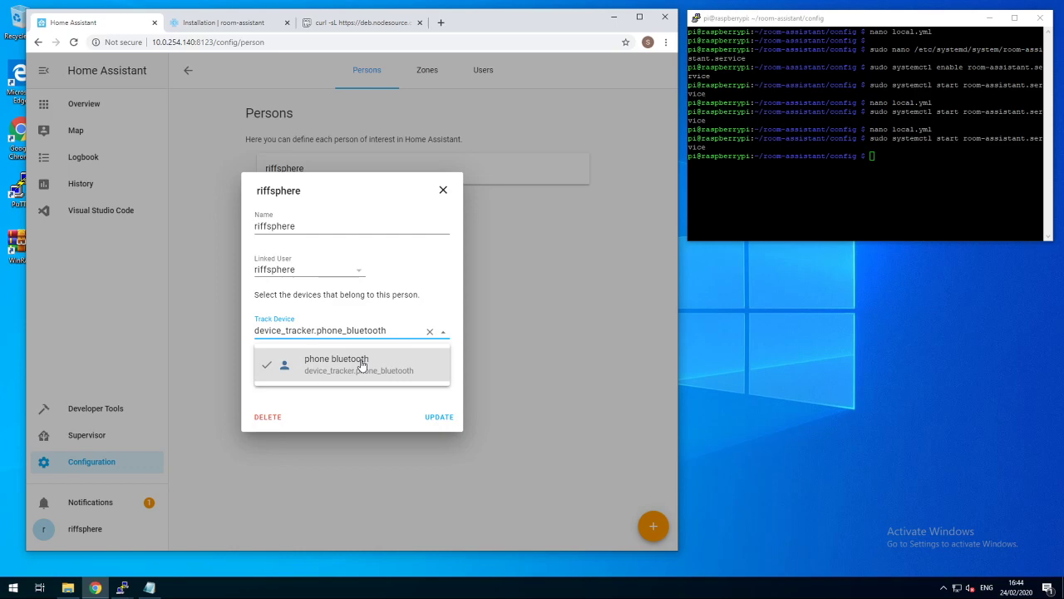
{"action": "left_click", "coordinate": [444, 191]}
Show the Redmi Room Presence details on the overview, reading Living Room.
{"action": "left_click", "coordinate": [84, 104]}
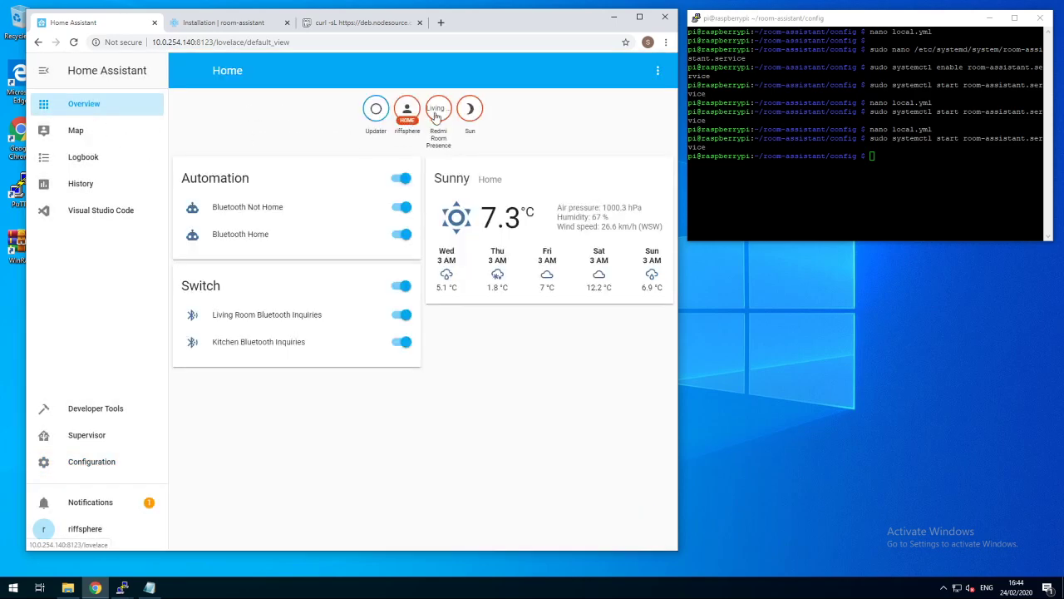
{"action": "left_click", "coordinate": [438, 110]}
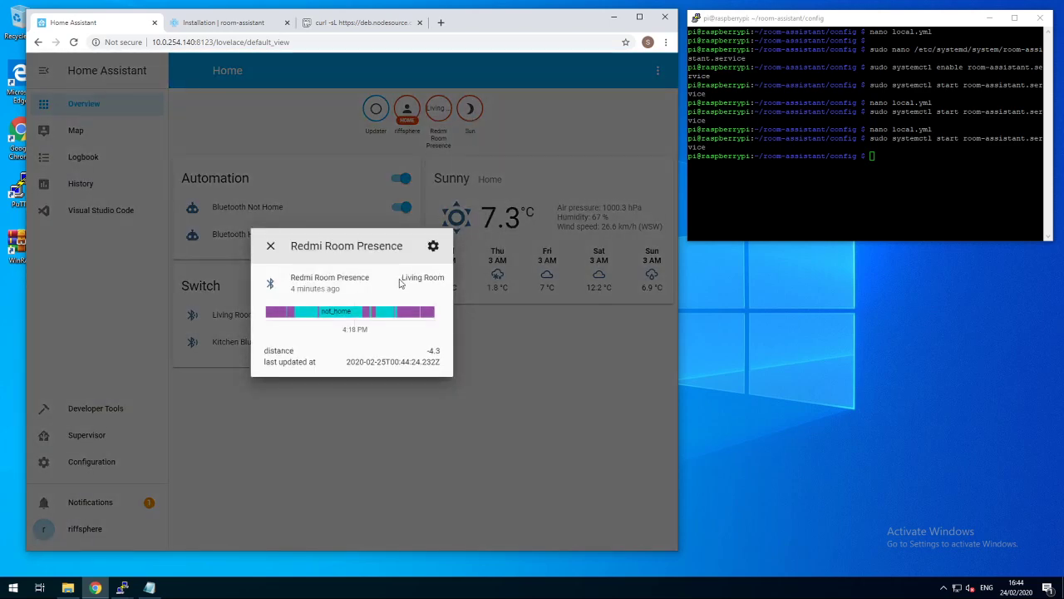
{"action": "left_click_drag", "start_coordinate": [401, 277], "coordinate": [445, 277]}
Review the instanceName Kitchen and MQTT credentials in the second PuTTY session's local.yml, then exit nano.
{"action": "left_click", "coordinate": [123, 587]}
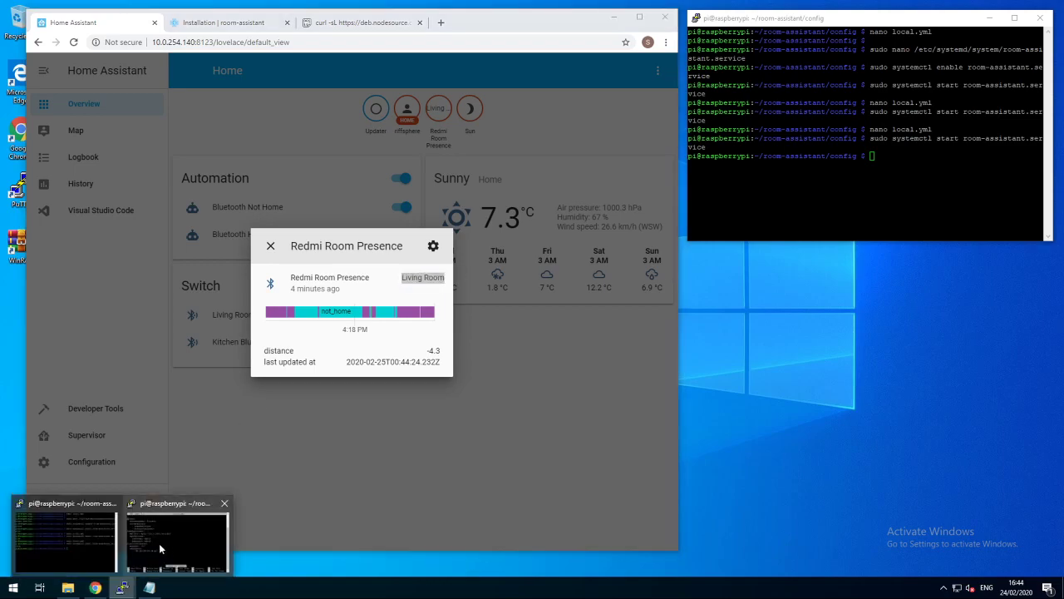
{"action": "left_click", "coordinate": [173, 532]}
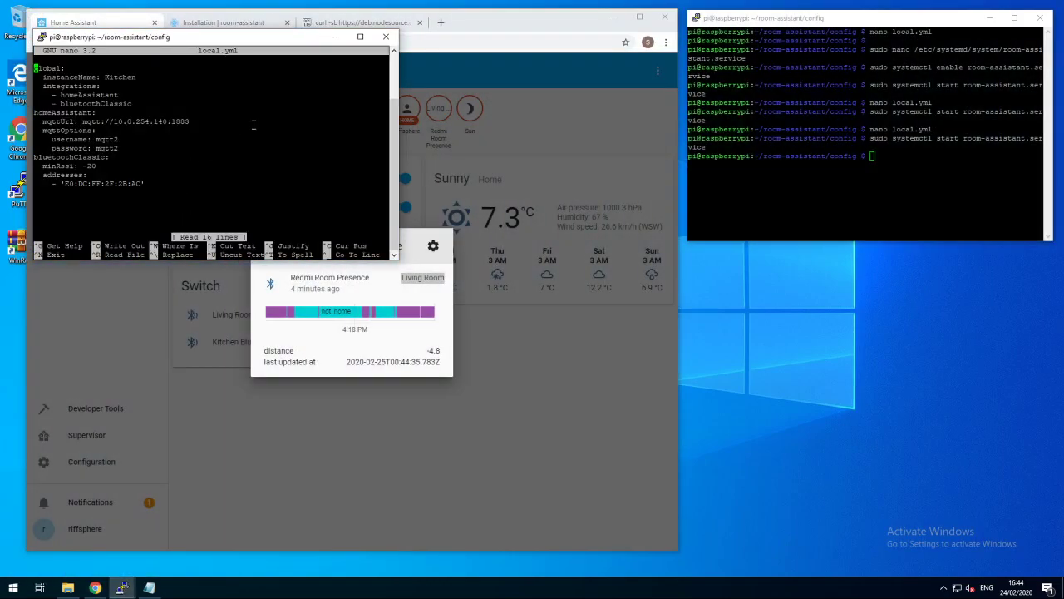
{"action": "left_click_drag", "start_coordinate": [63, 76], "coordinate": [147, 78]}
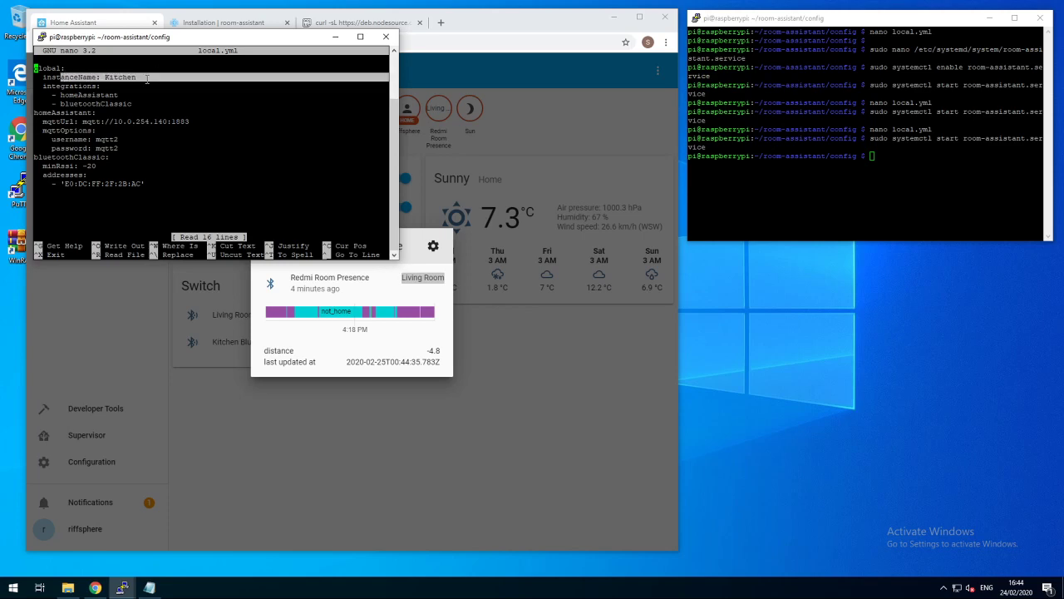
{"action": "left_click_drag", "start_coordinate": [70, 140], "coordinate": [143, 146]}
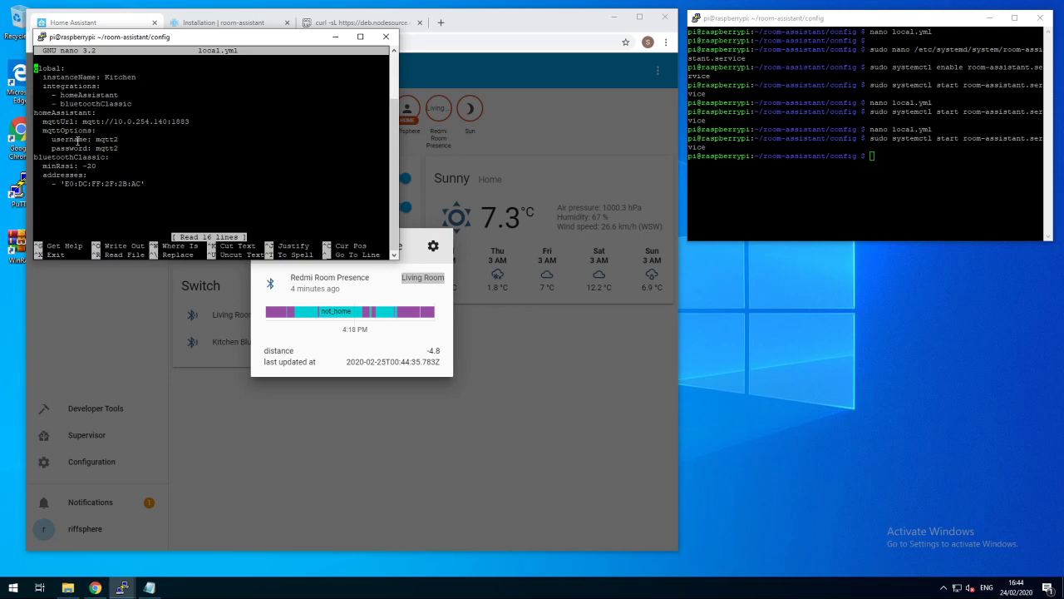
{"action": "left_click", "coordinate": [211, 146]}
{"action": "key", "text": "ctrl+x"}
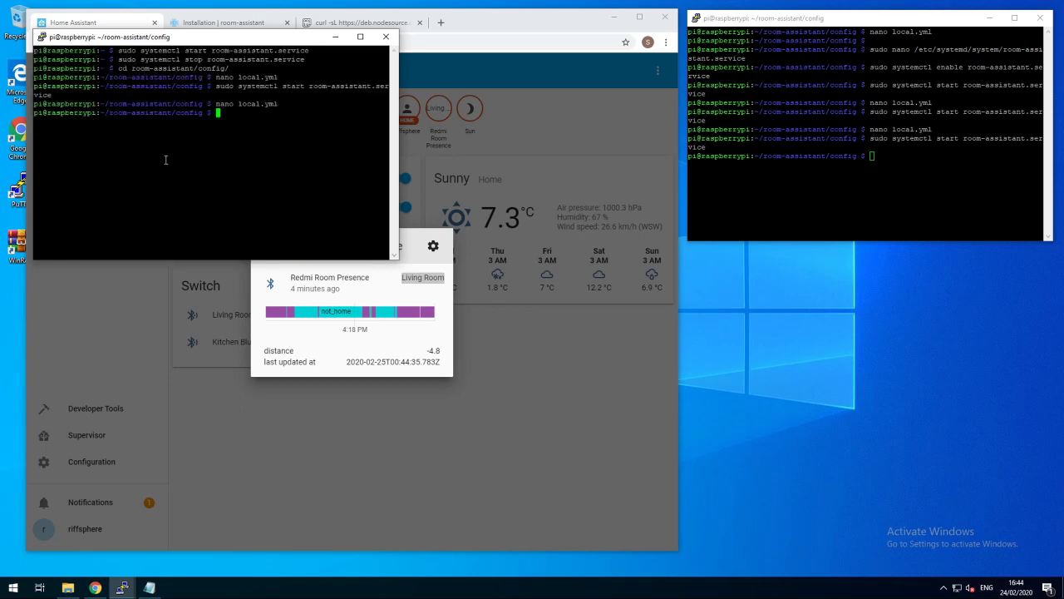
Highlight the Living Room state in Redmi Room Presence details, then close the dialog.
{"action": "left_click", "coordinate": [316, 283]}
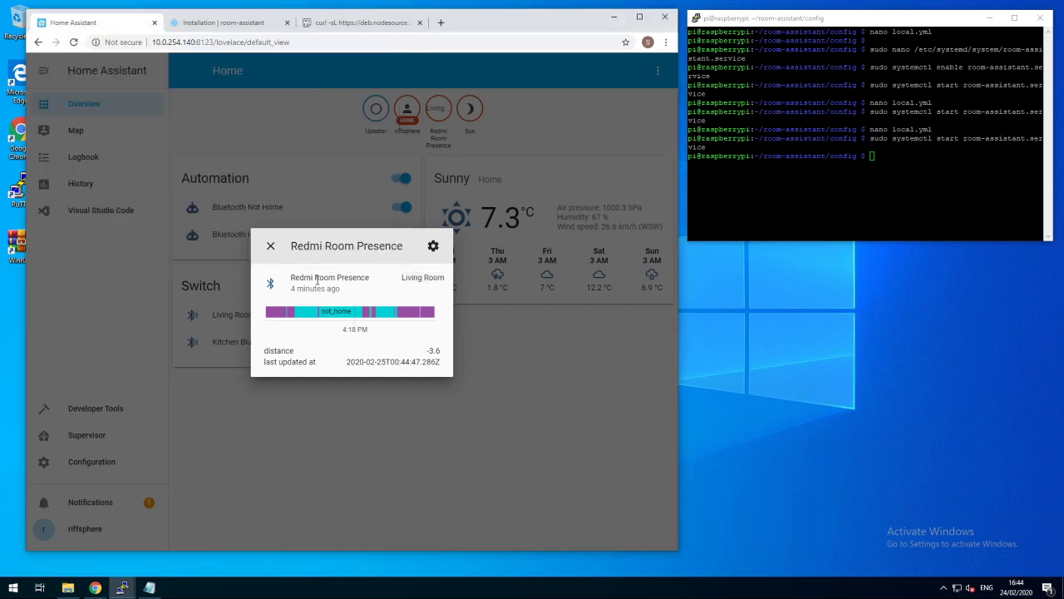
{"action": "left_click_drag", "start_coordinate": [315, 277], "coordinate": [446, 278]}
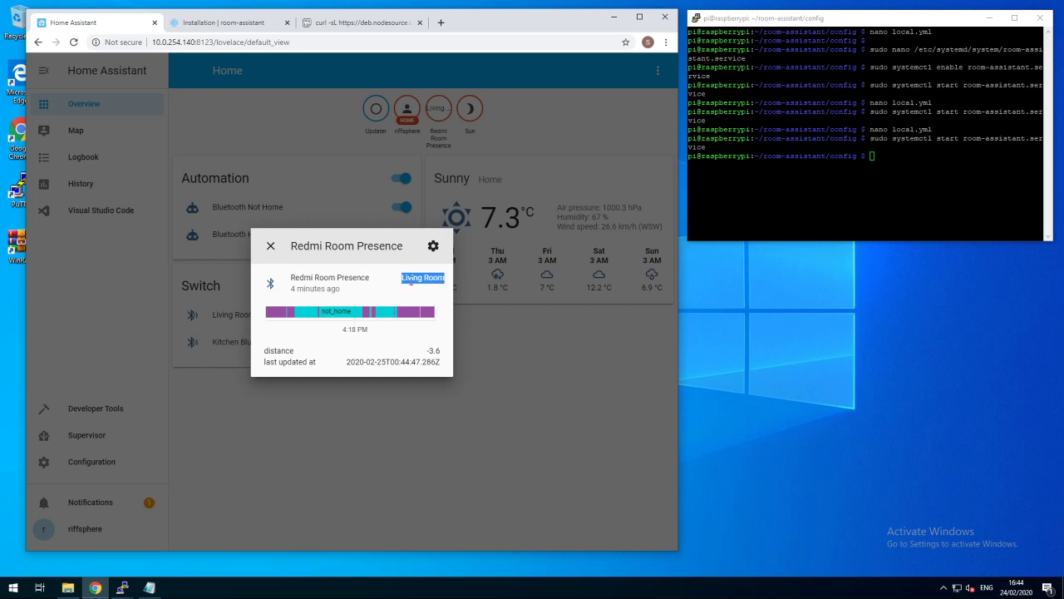
{"action": "left_click", "coordinate": [411, 283]}
{"action": "left_click_drag", "start_coordinate": [402, 279], "coordinate": [444, 279]}
{"action": "left_click", "coordinate": [419, 280]}
{"action": "left_click_drag", "start_coordinate": [404, 278], "coordinate": [439, 278]}
{"action": "left_click", "coordinate": [270, 247]}
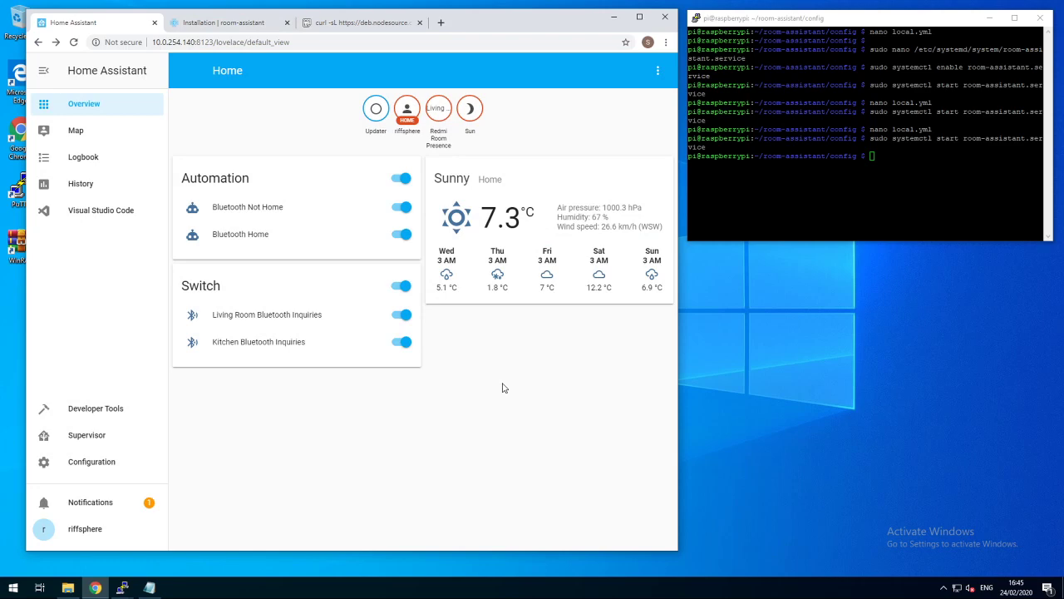
Turn Living Room and Kitchen Bluetooth Inquiries off, then back on.
{"action": "left_click", "coordinate": [397, 318]}
{"action": "left_click", "coordinate": [400, 342]}
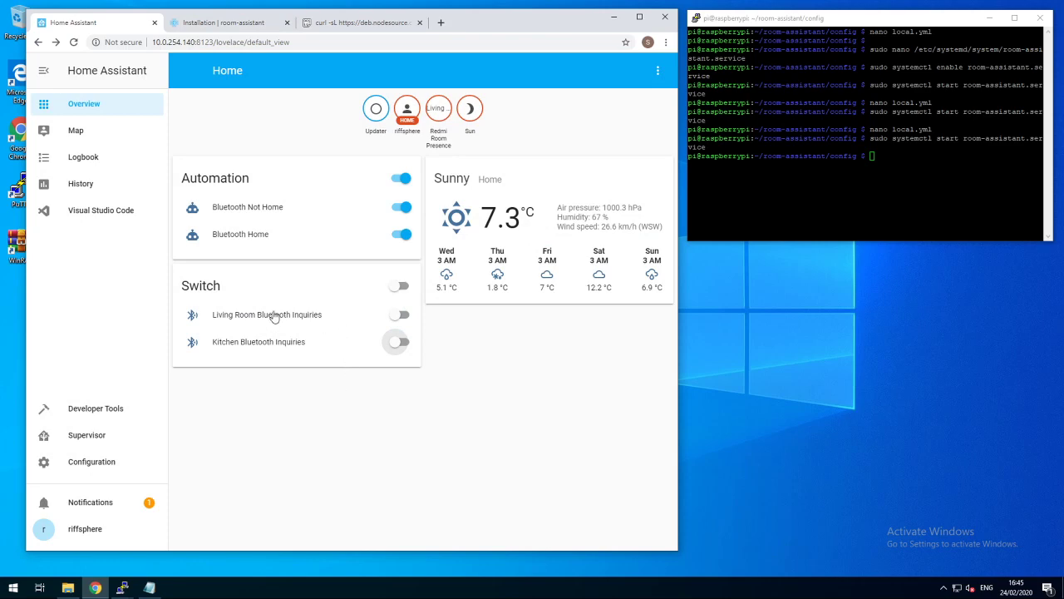
{"action": "left_click", "coordinate": [403, 315]}
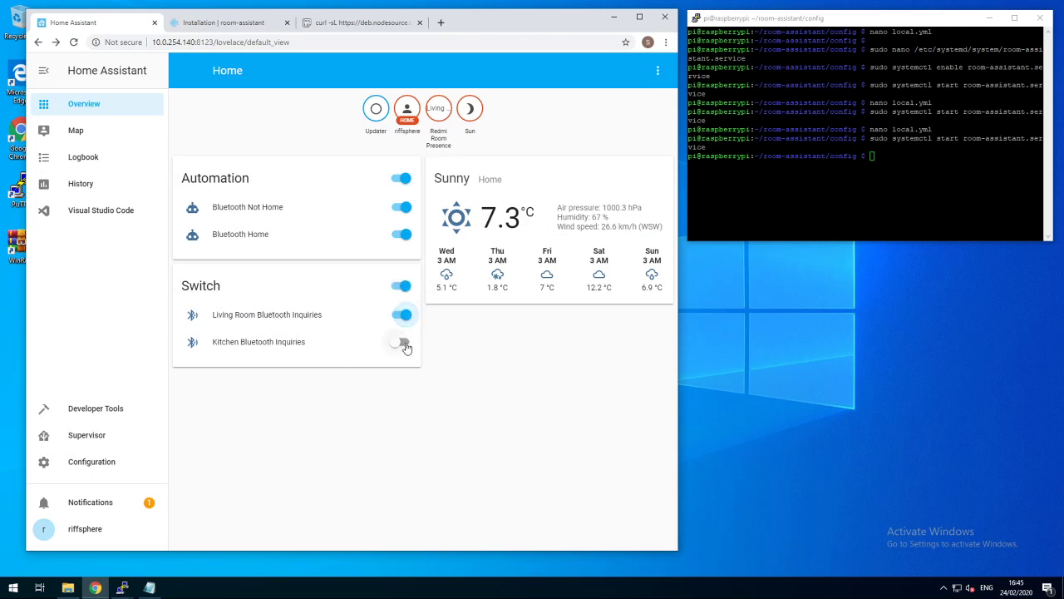
{"action": "left_click", "coordinate": [402, 341]}
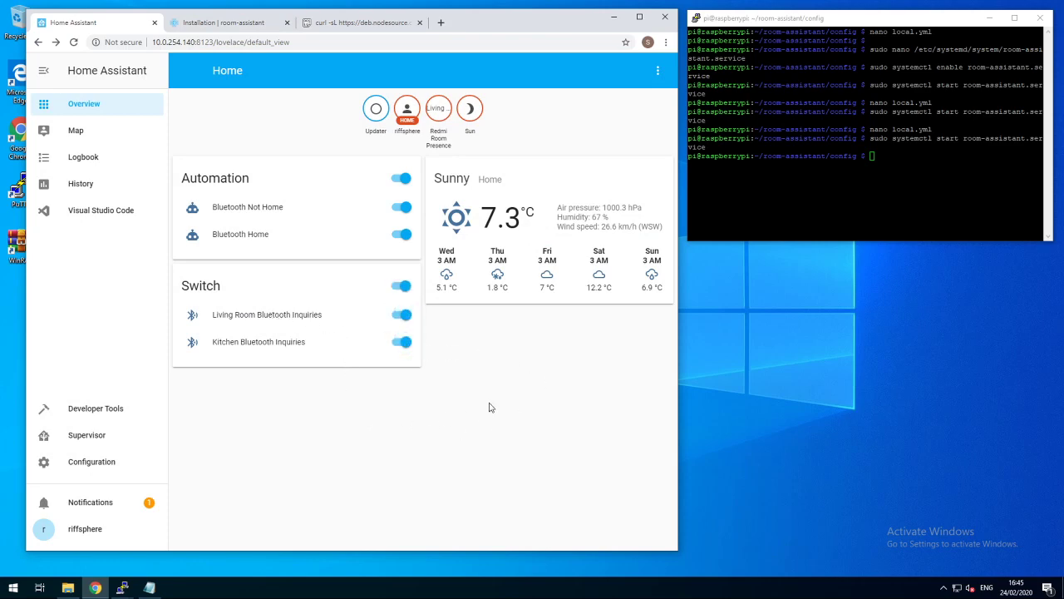